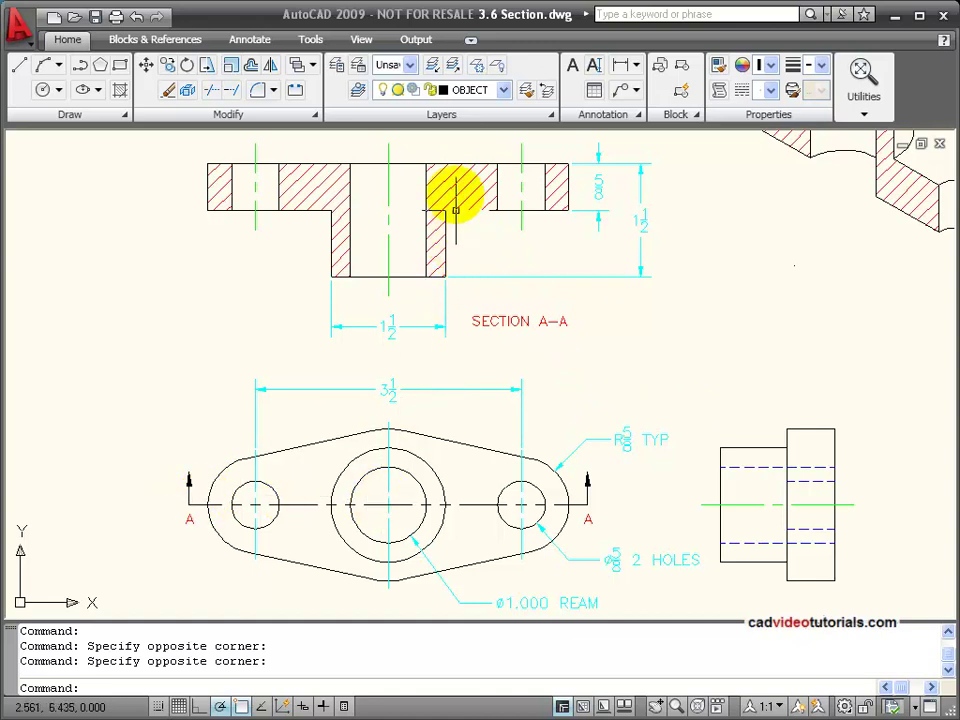
# Inspect the section hatch's properties, then move to Drawing2 with its rectangle and octagon
pyautogui.moveTo(456, 178)
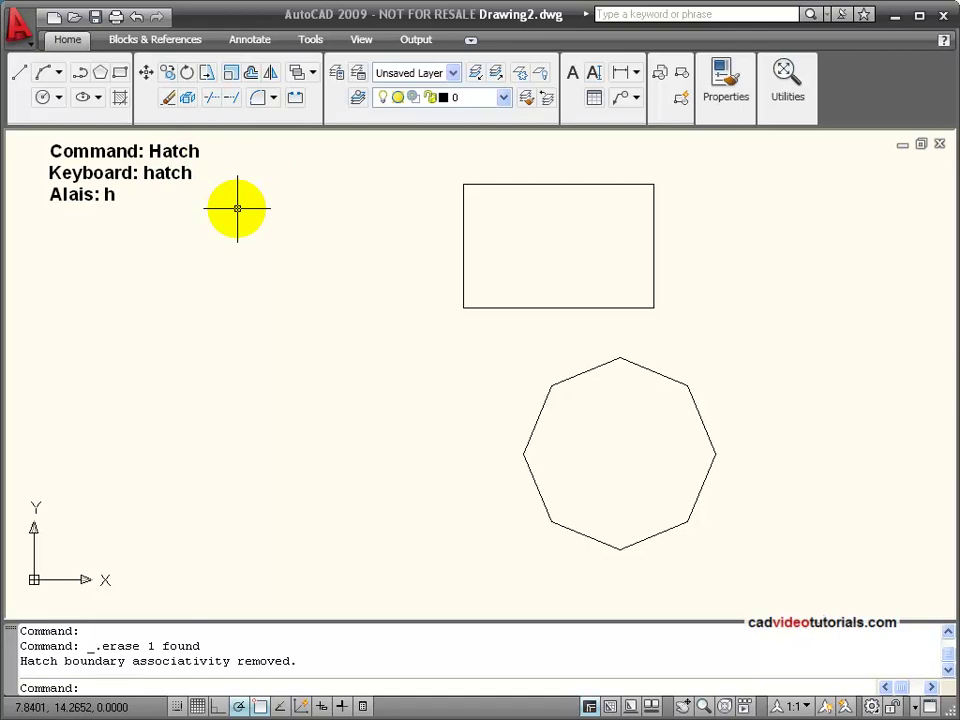
# Open Hatch and Gradient with H, keeping the Predefined type and ANSI31 pattern
pyautogui.press('Return')
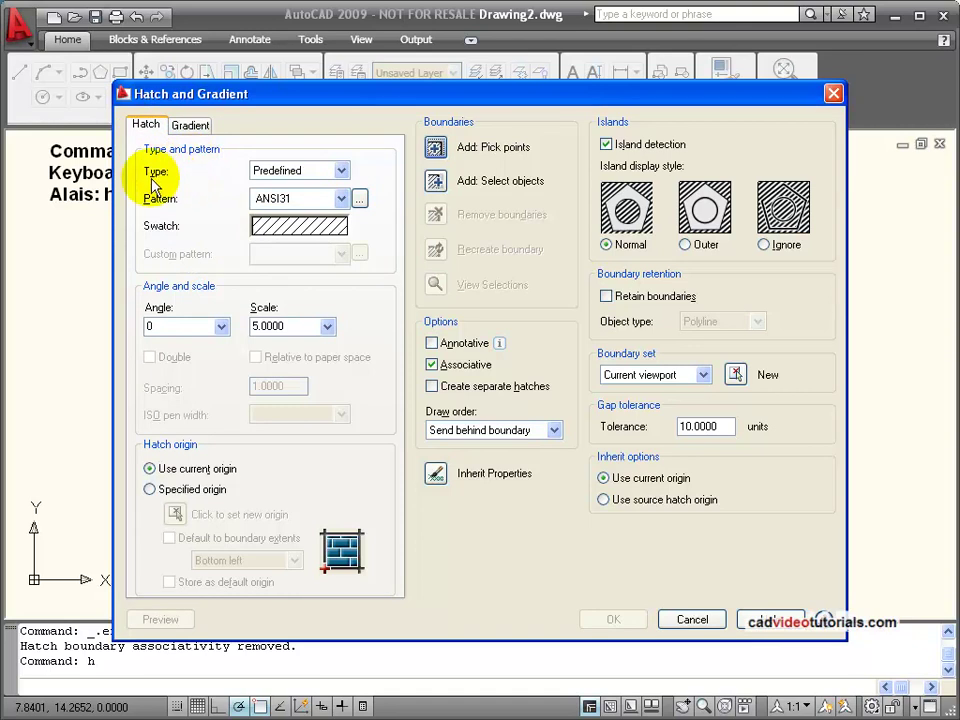
pyautogui.click(340, 170)
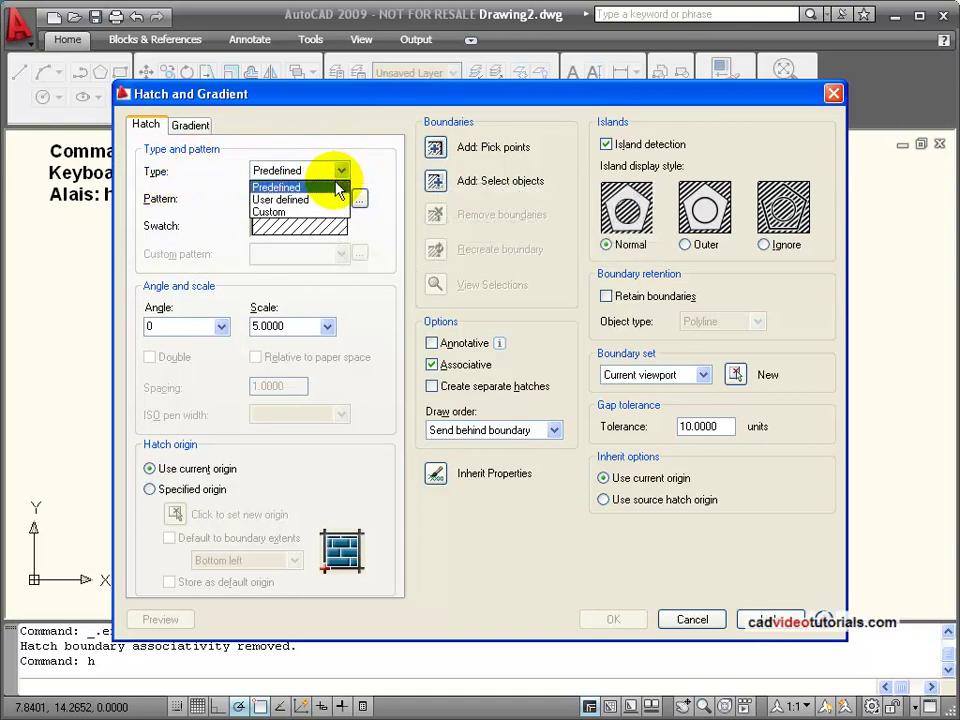
pyautogui.click(338, 188)
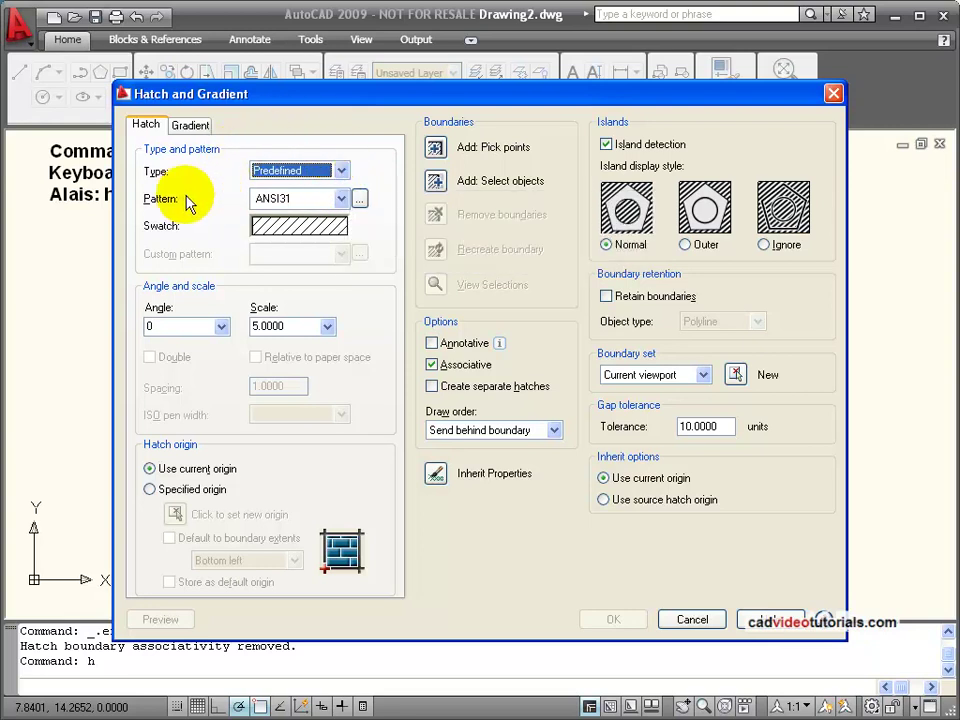
pyautogui.click(341, 198)
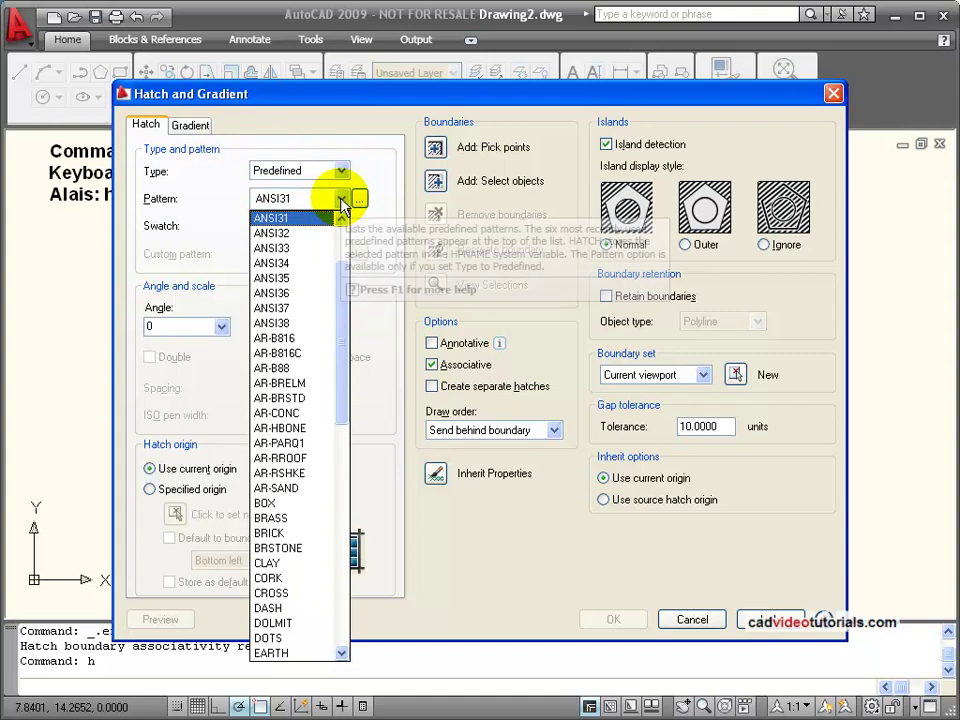
pyautogui.moveTo(346, 283); pyautogui.dragTo(318, 505)
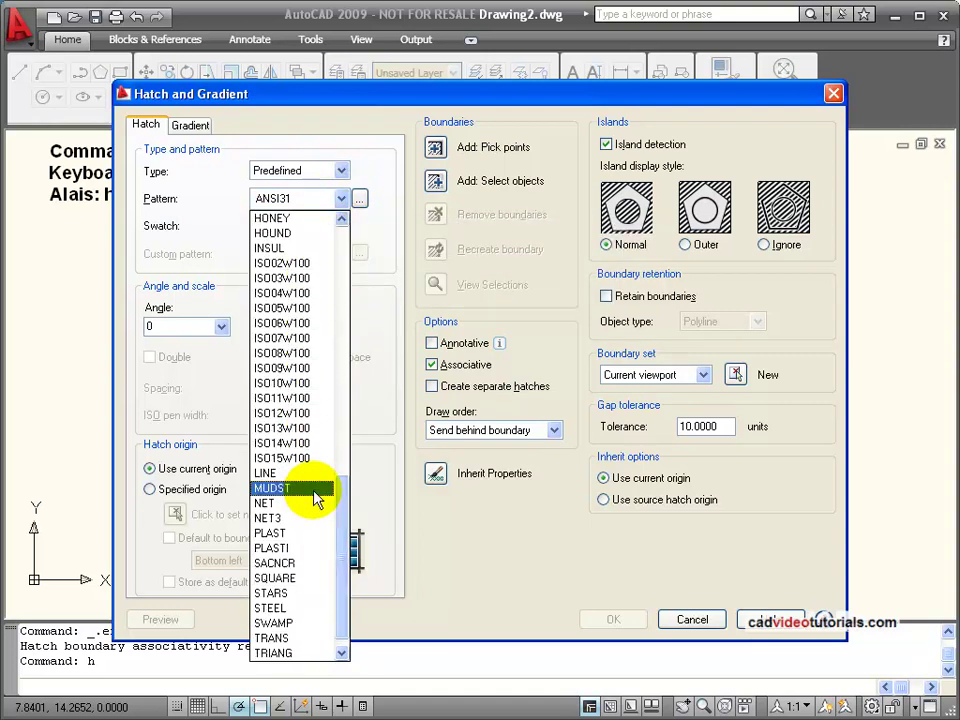
pyautogui.click(362, 199)
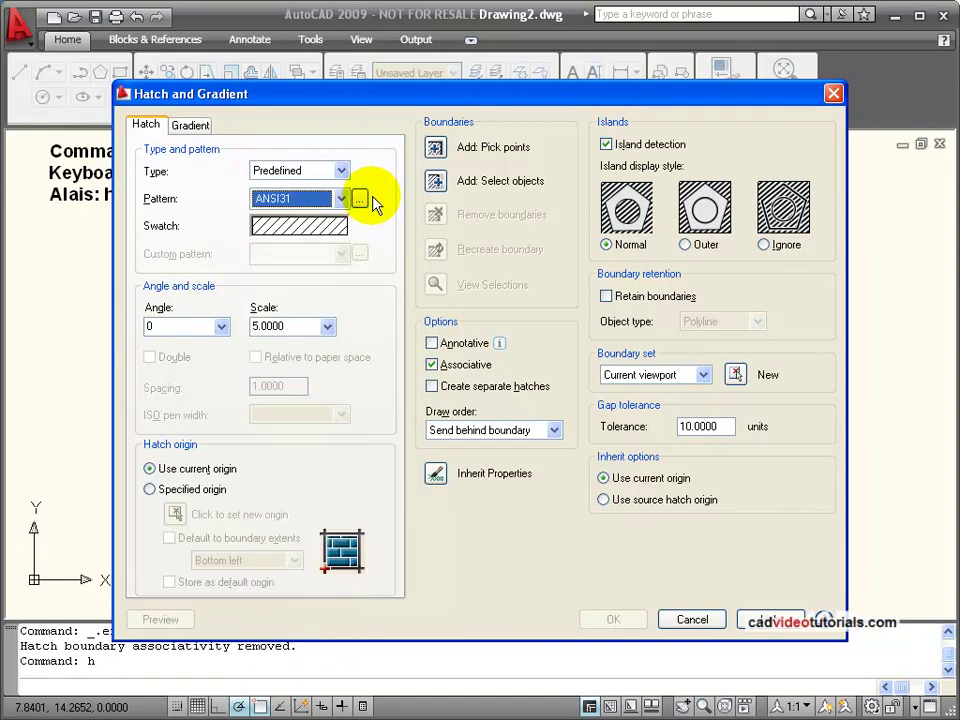
pyautogui.click(361, 198)
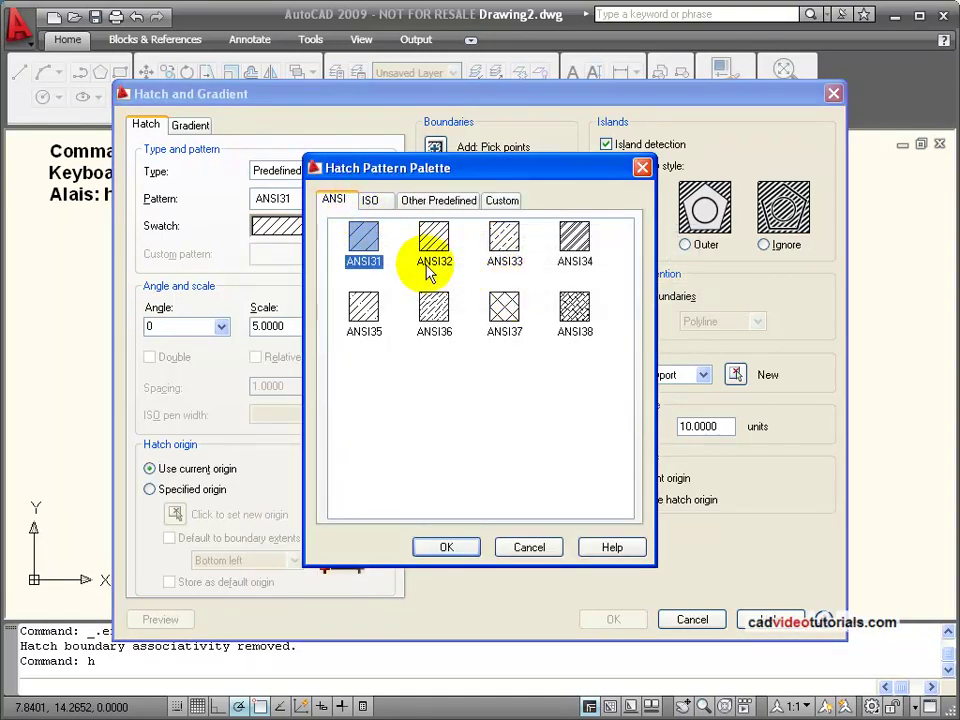
pyautogui.click(504, 434)
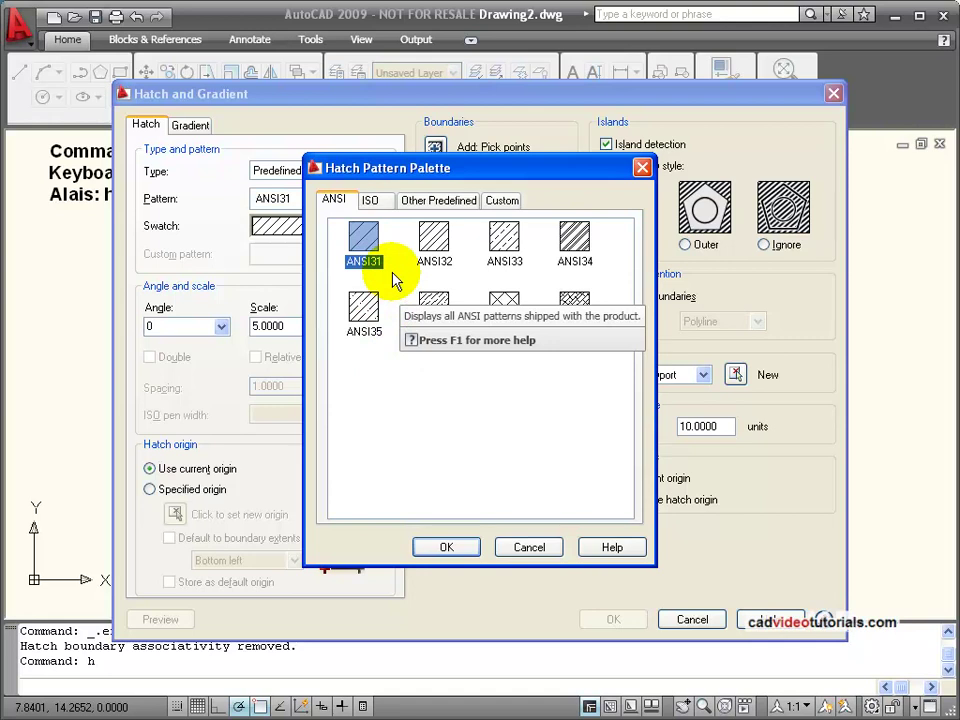
pyautogui.click(444, 200)
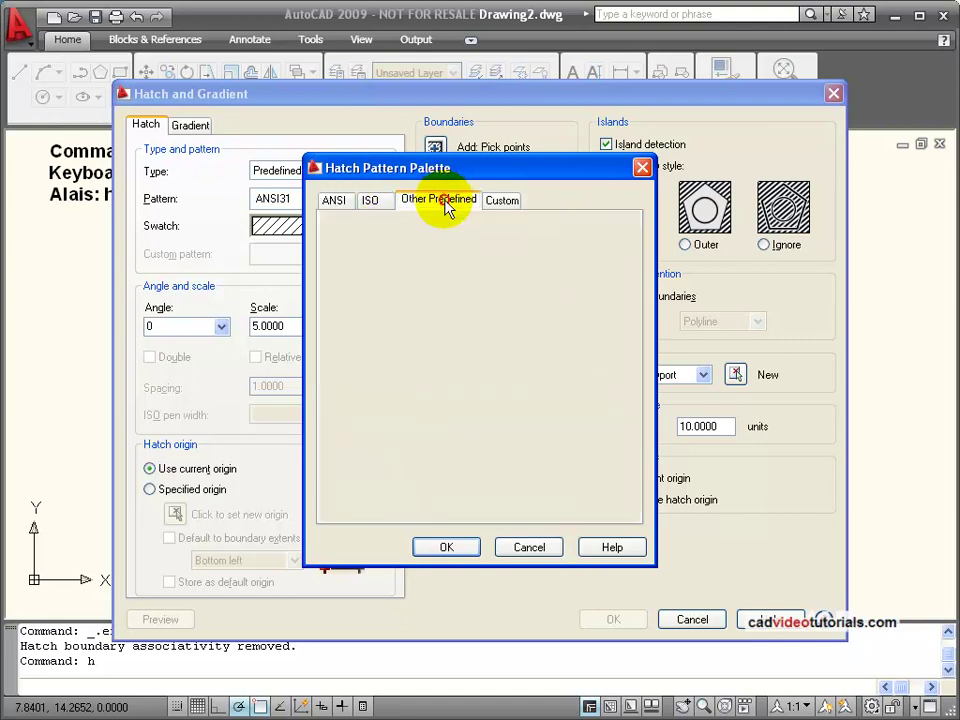
pyautogui.moveTo(626, 246); pyautogui.dragTo(619, 450)
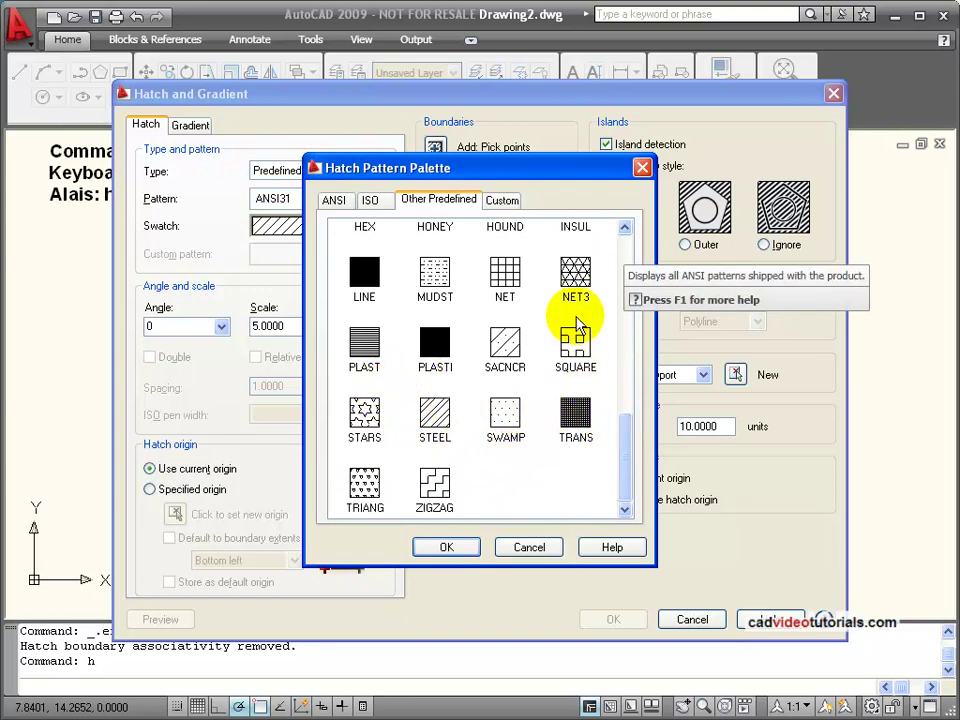
pyautogui.moveTo(621, 435); pyautogui.dragTo(622, 231)
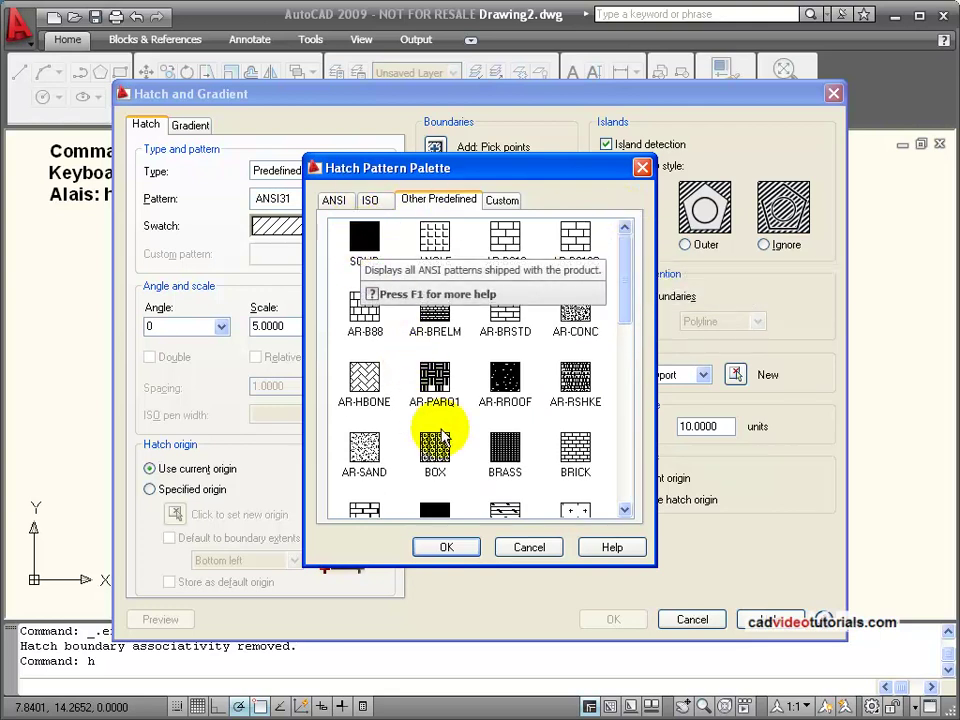
pyautogui.click(529, 548)
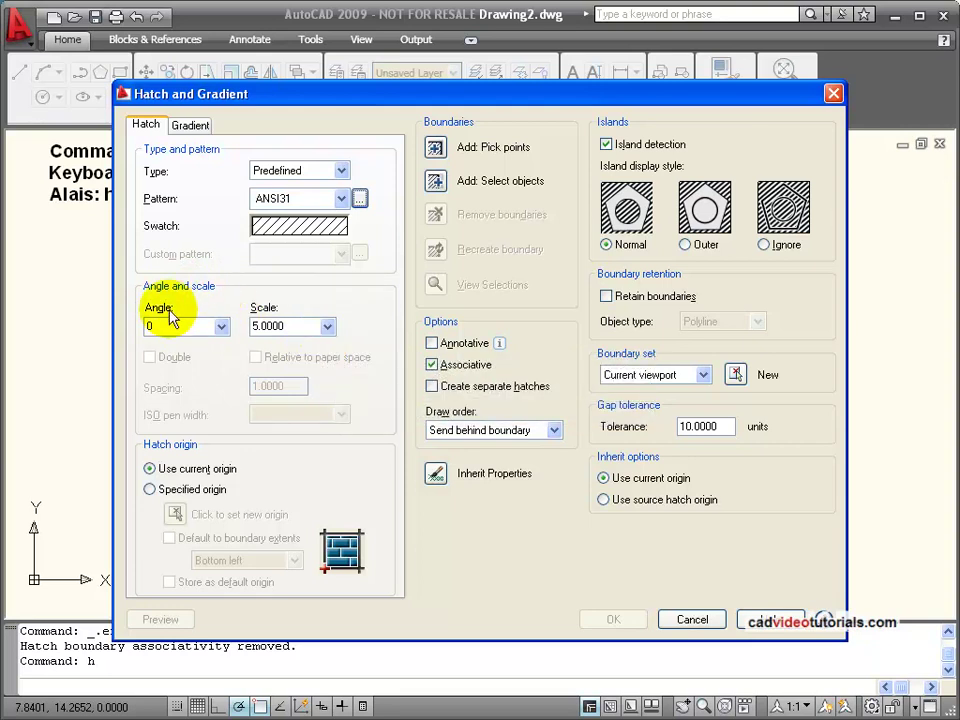
# Choose 1.0000 from the hatch Scale list
pyautogui.click(328, 327)
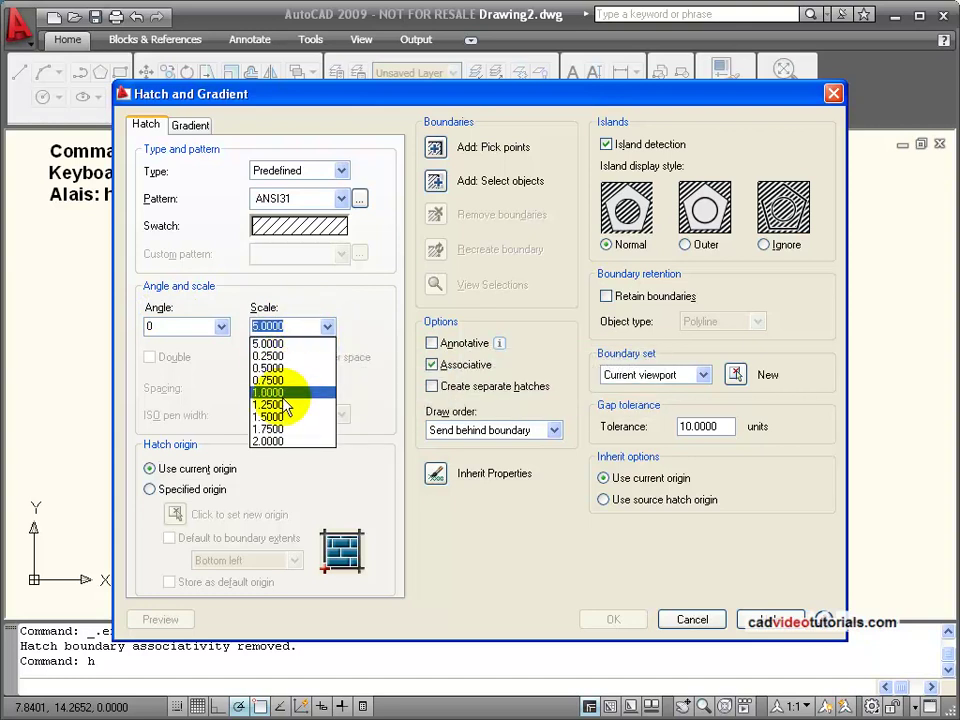
pyautogui.click(283, 392)
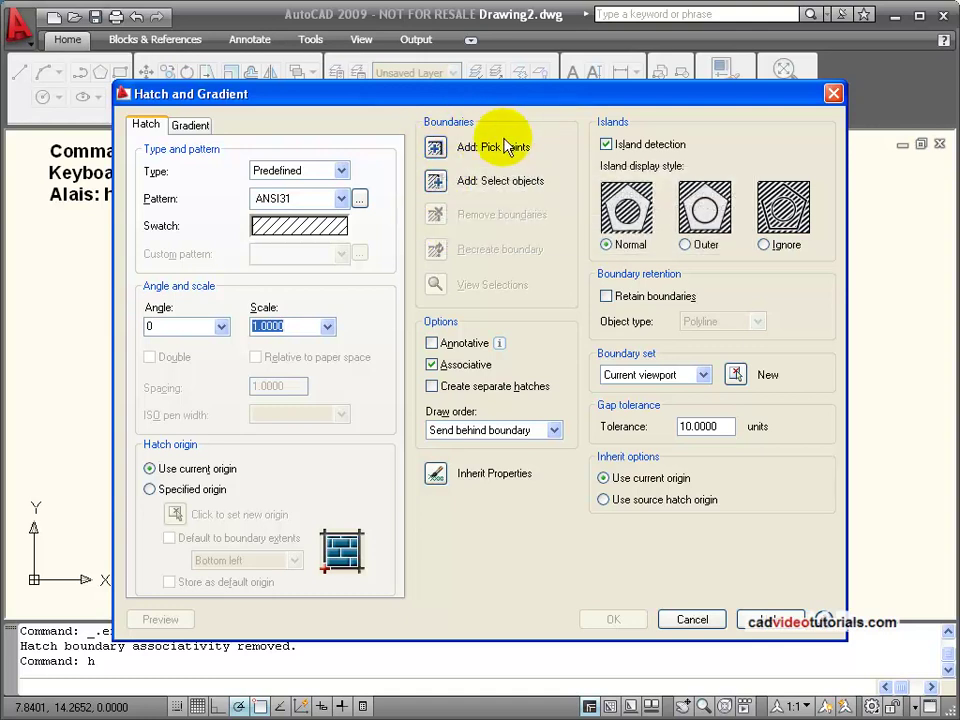
# Pick inside the rectangle and octagon as hatch areas and preview the ANSI31 fill at scale 1.0000
pyautogui.click(436, 150)
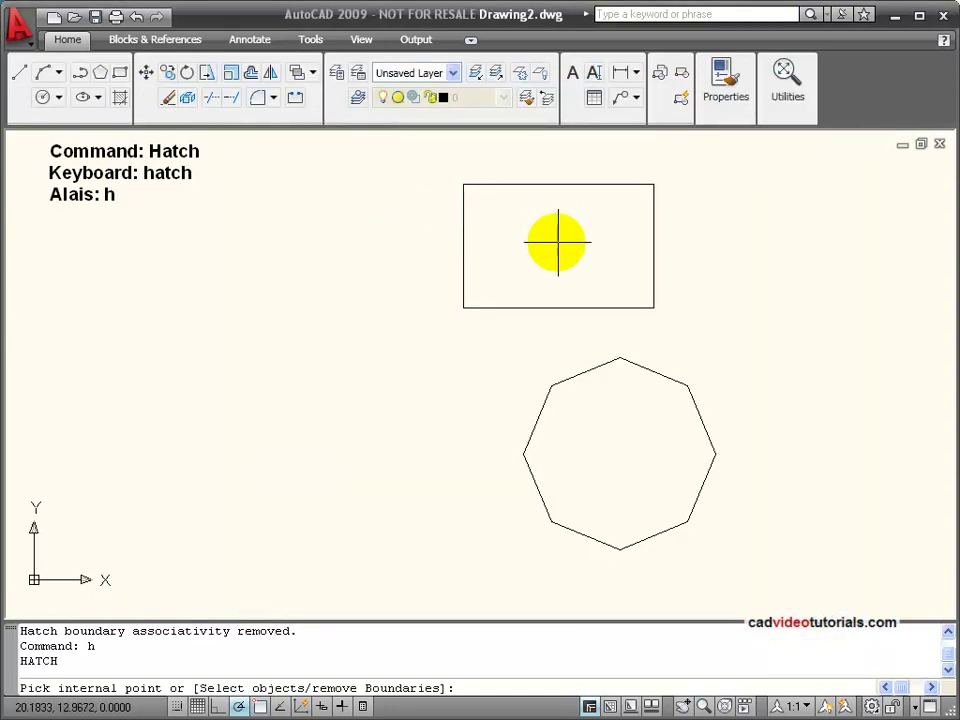
pyautogui.click(556, 243)
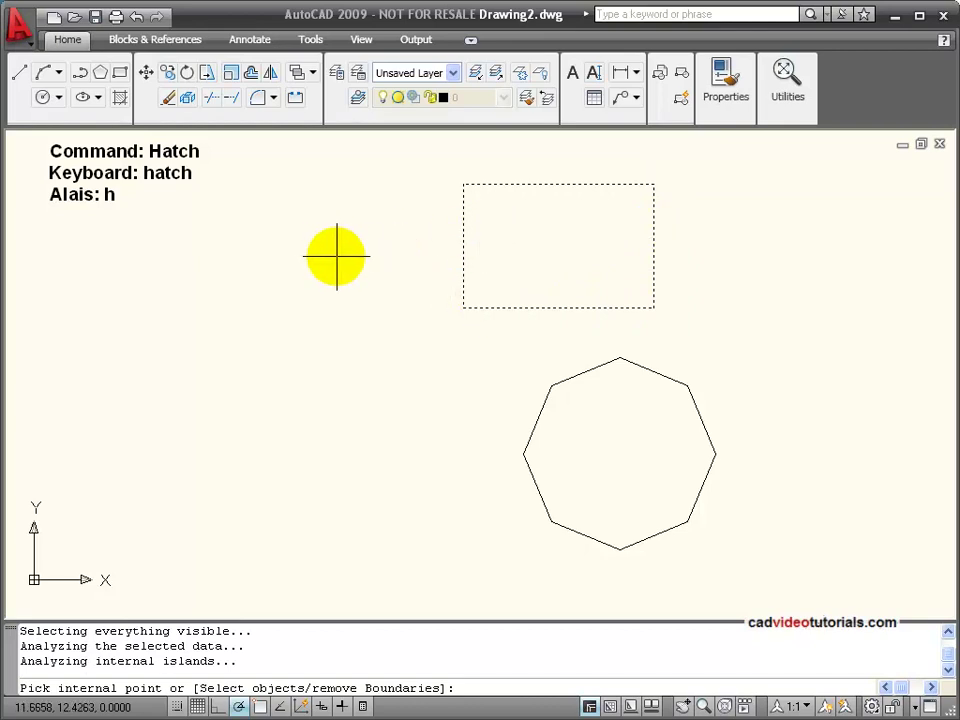
pyautogui.click(609, 411)
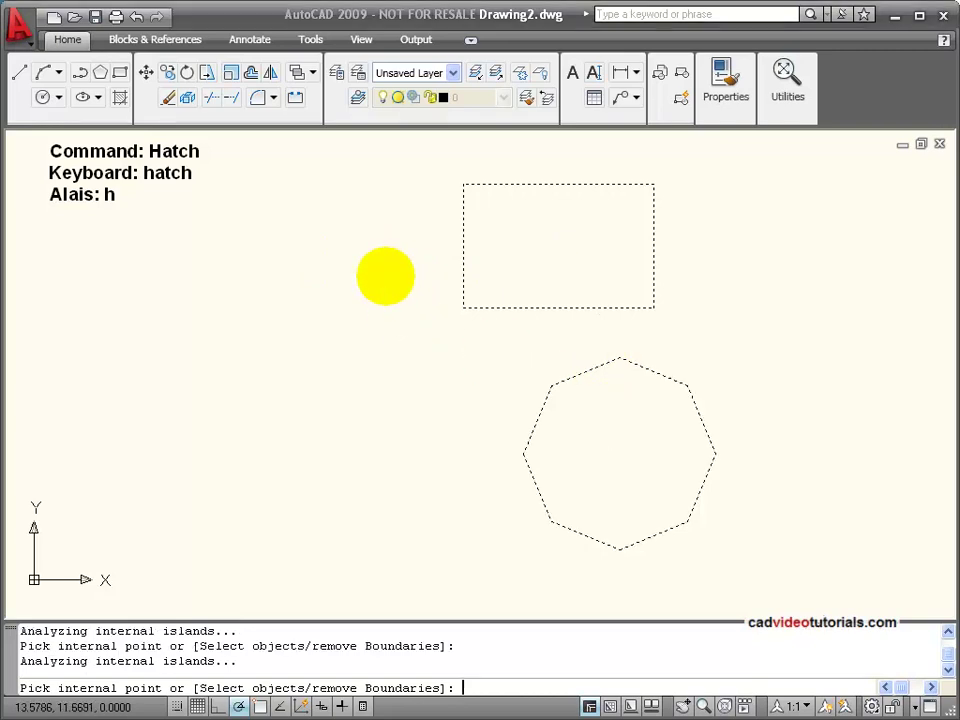
pyautogui.press('Return')
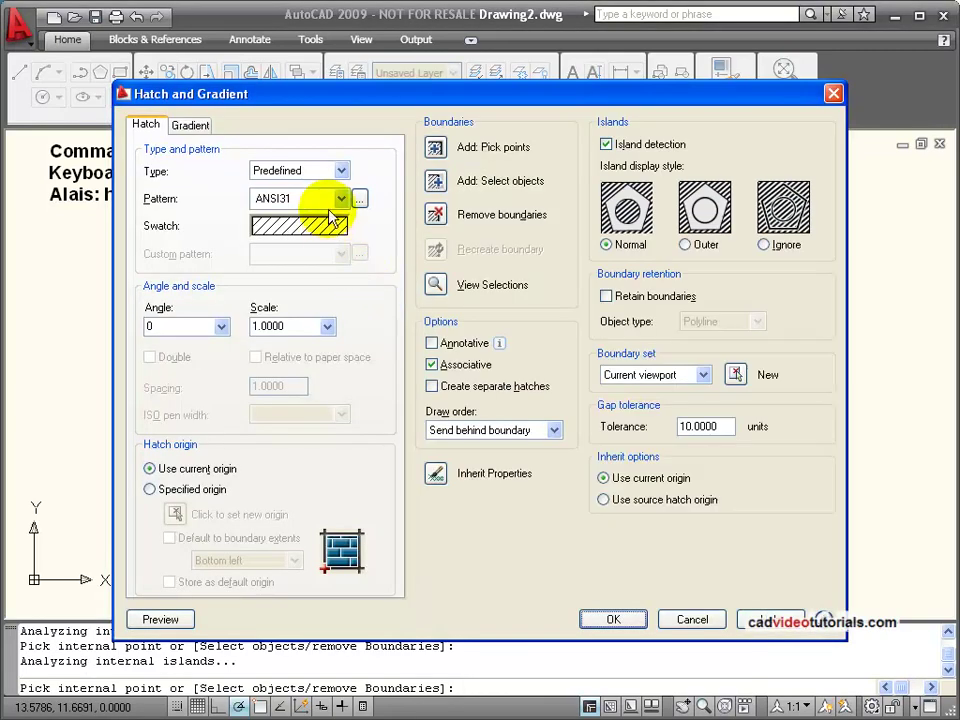
pyautogui.click(158, 617)
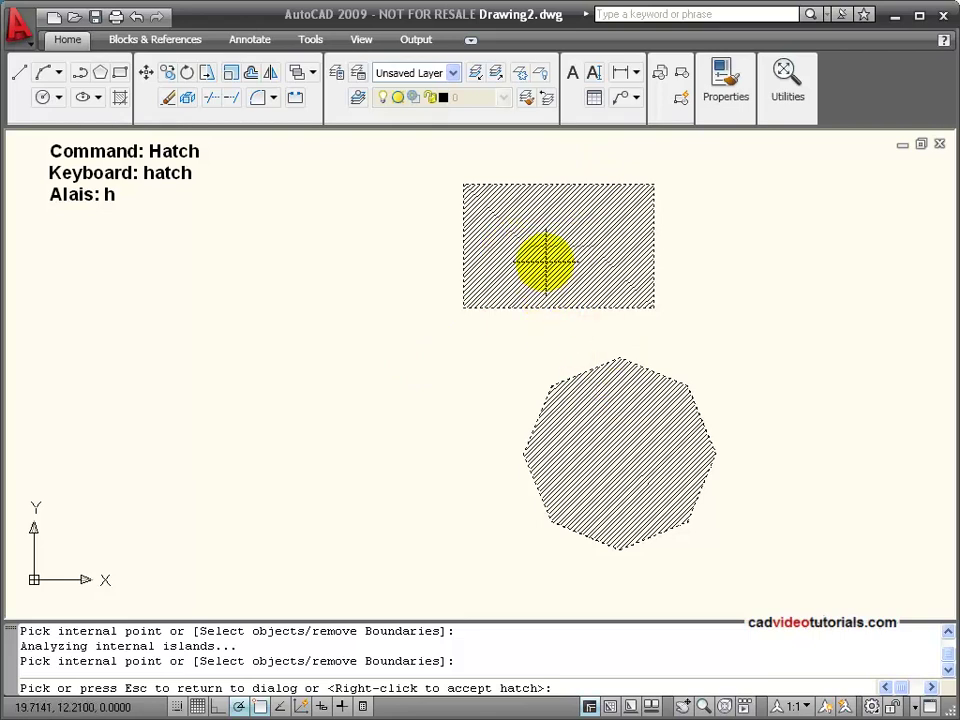
# Leave the preview and change the hatch scale from 2.0000 to 5
pyautogui.click(545, 262)
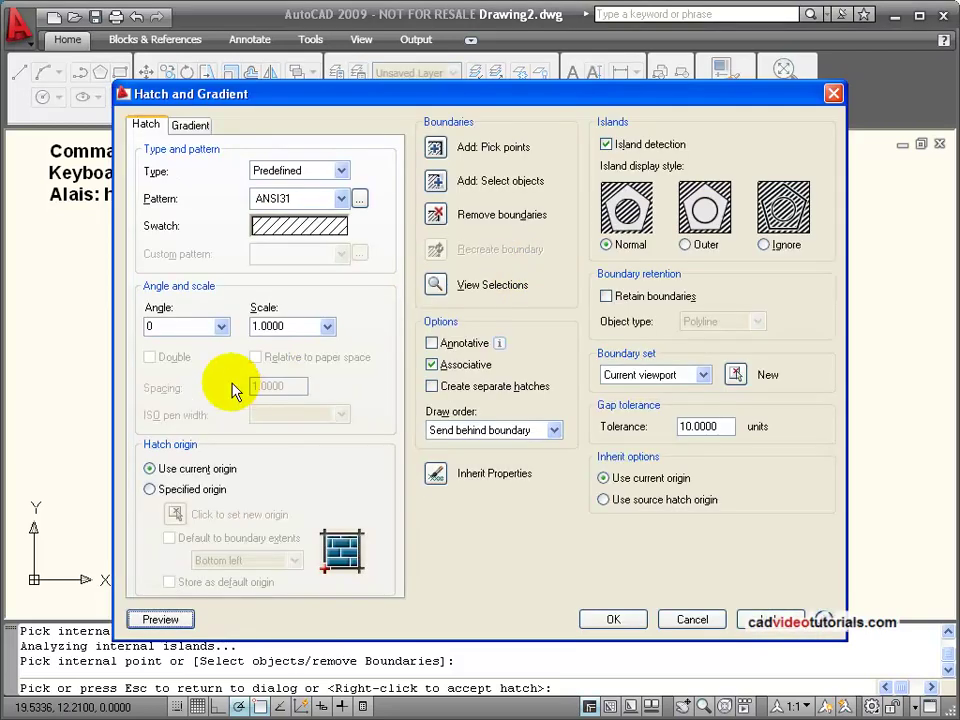
pyautogui.click(327, 326)
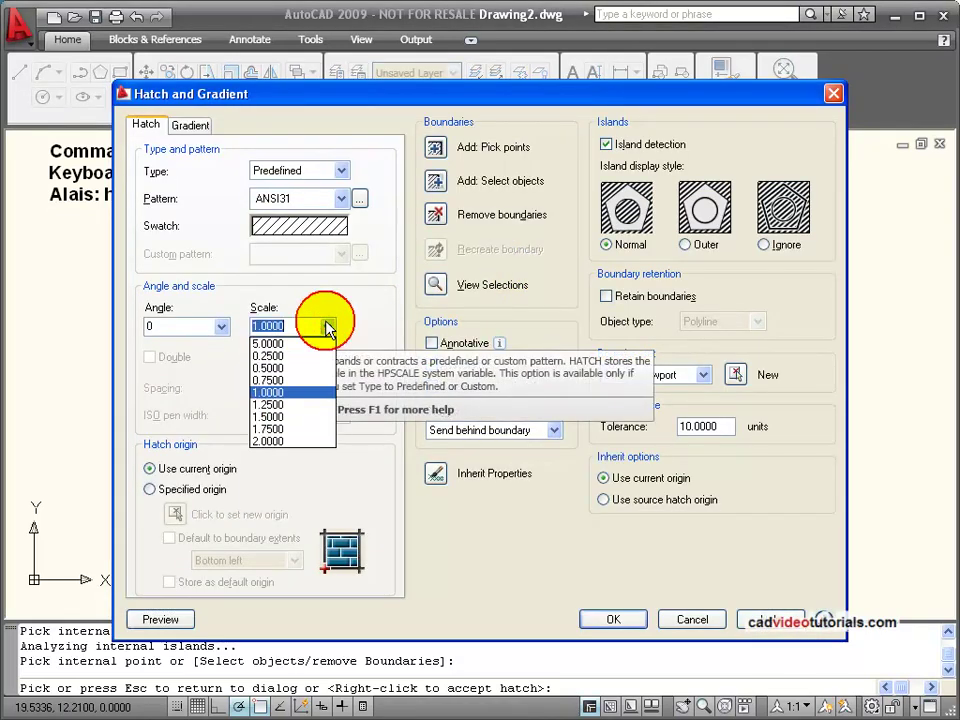
pyautogui.click(289, 441)
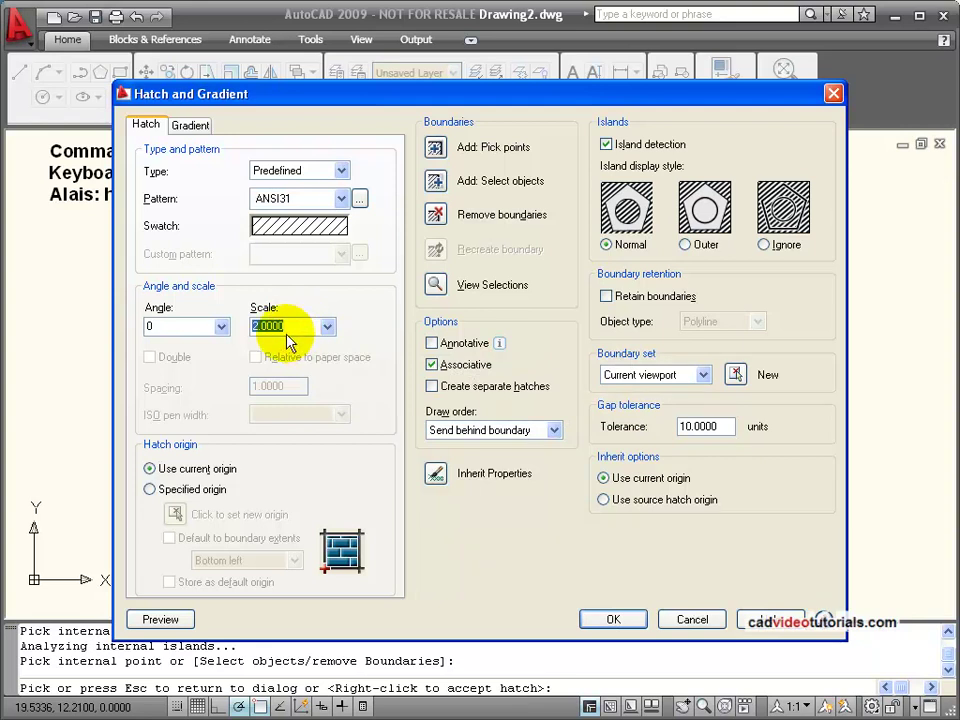
pyautogui.write('5')
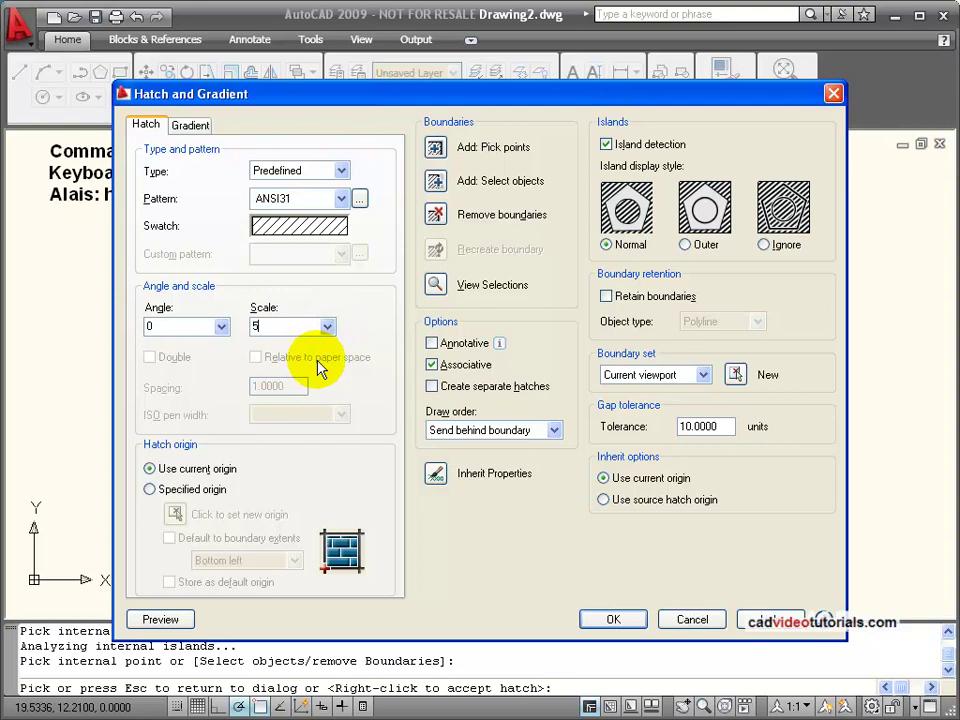
# Preview the ANSI31 hatch at scale 5, then confirm the dialog with OK
pyautogui.click(158, 620)
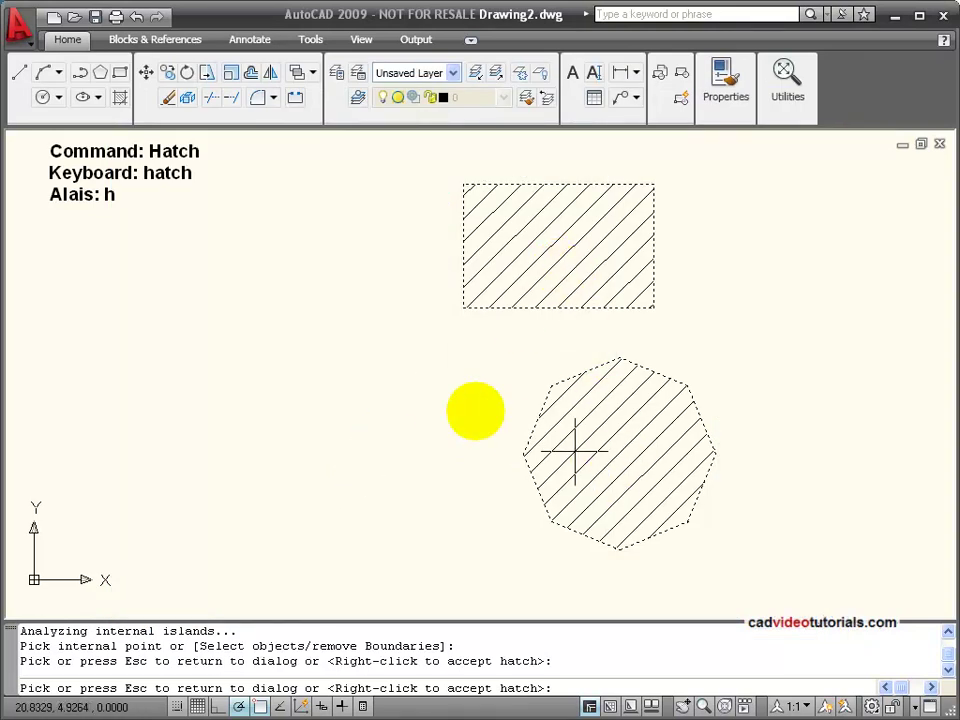
pyautogui.click(382, 338)
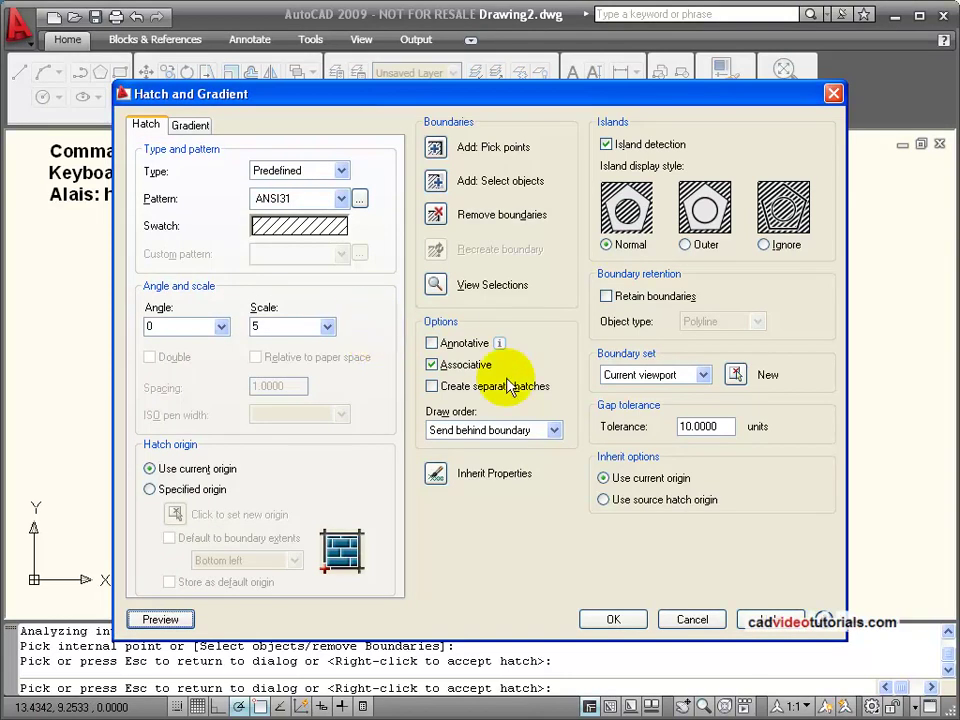
pyautogui.click(606, 620)
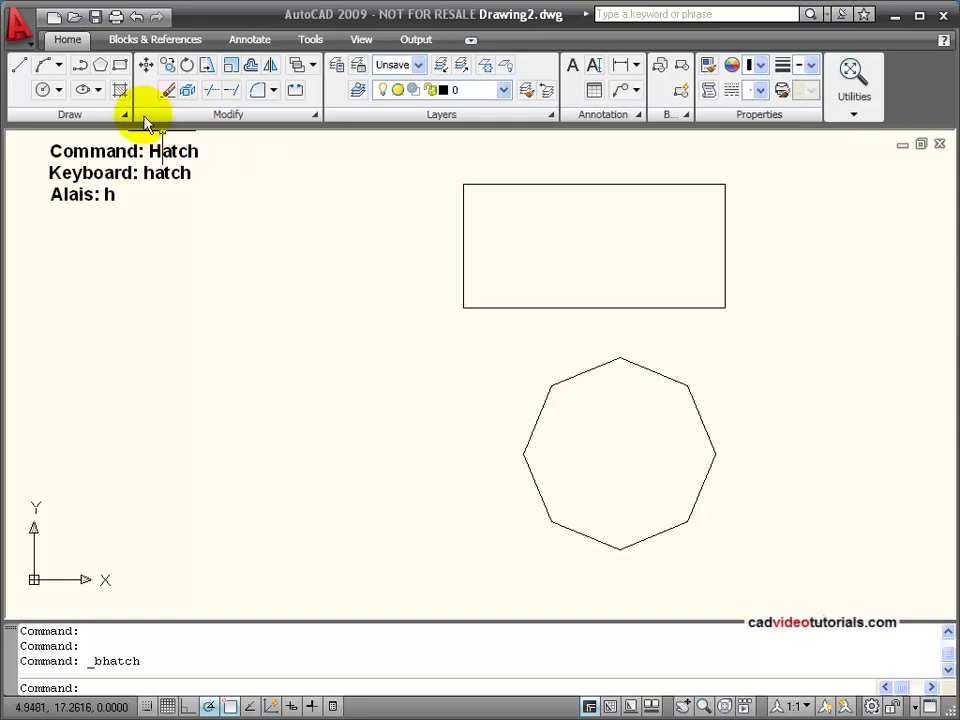
pyautogui.click(121, 91)
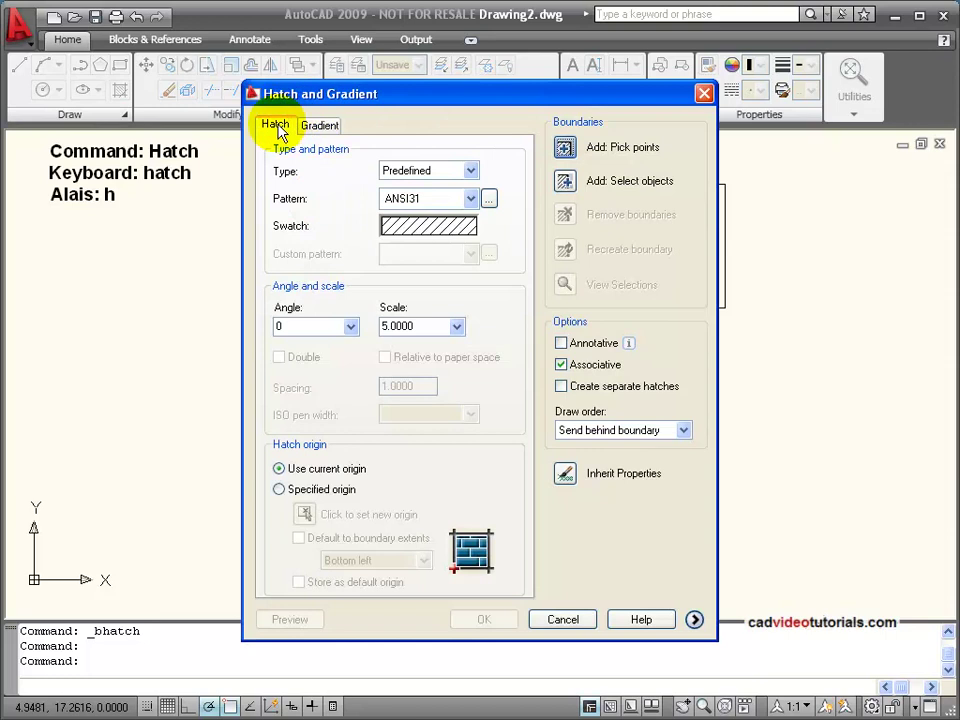
pyautogui.click(318, 127)
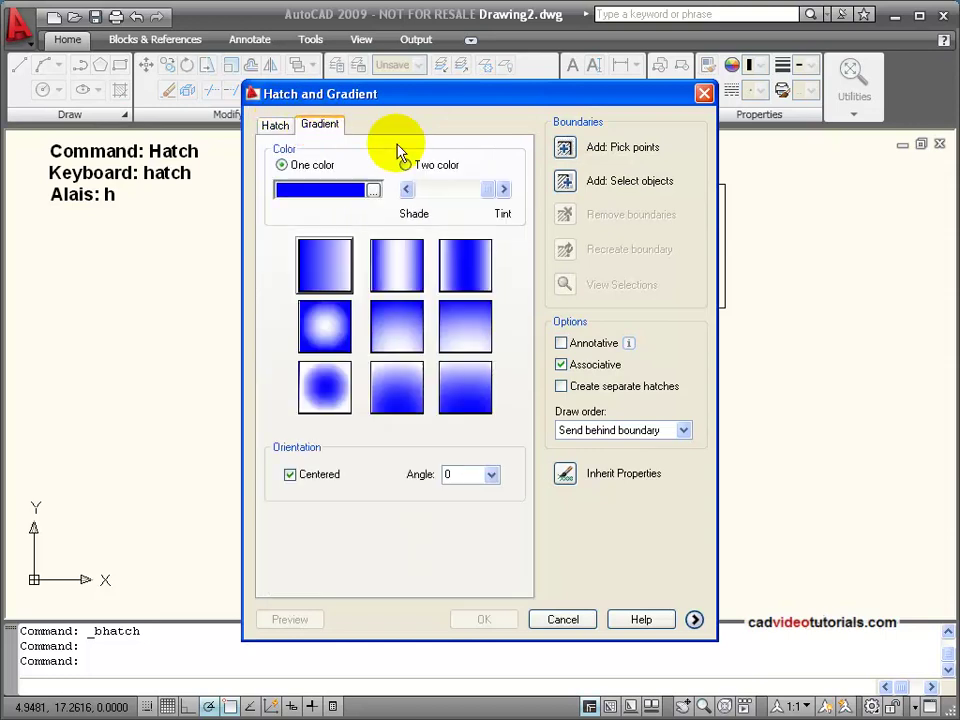
pyautogui.click(274, 126)
pyautogui.click(318, 126)
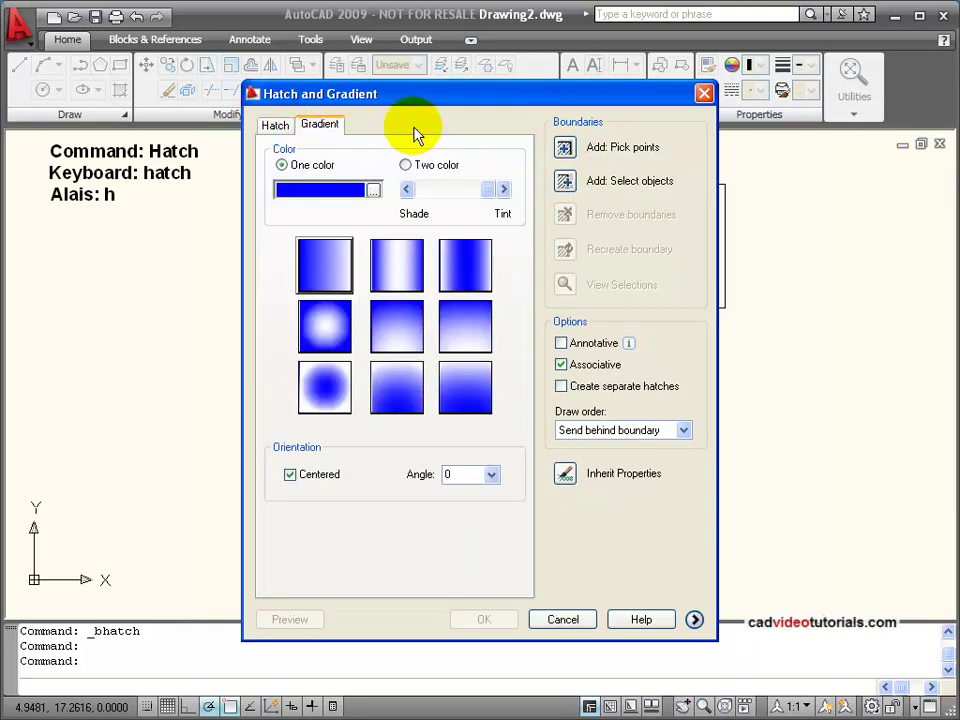
pyautogui.click(705, 94)
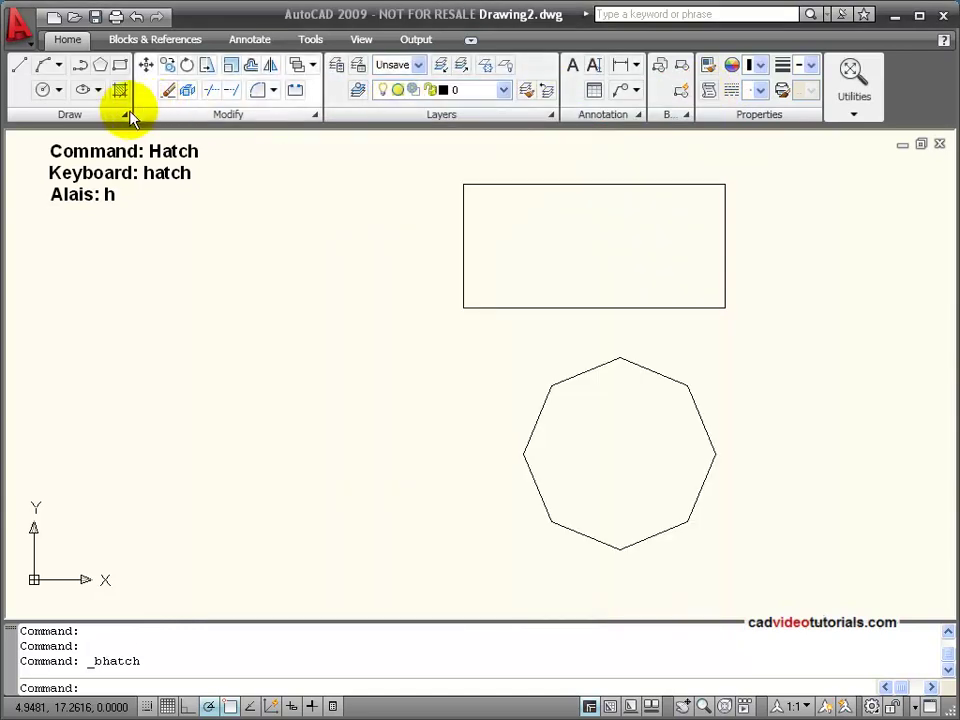
pyautogui.moveTo(124, 116)
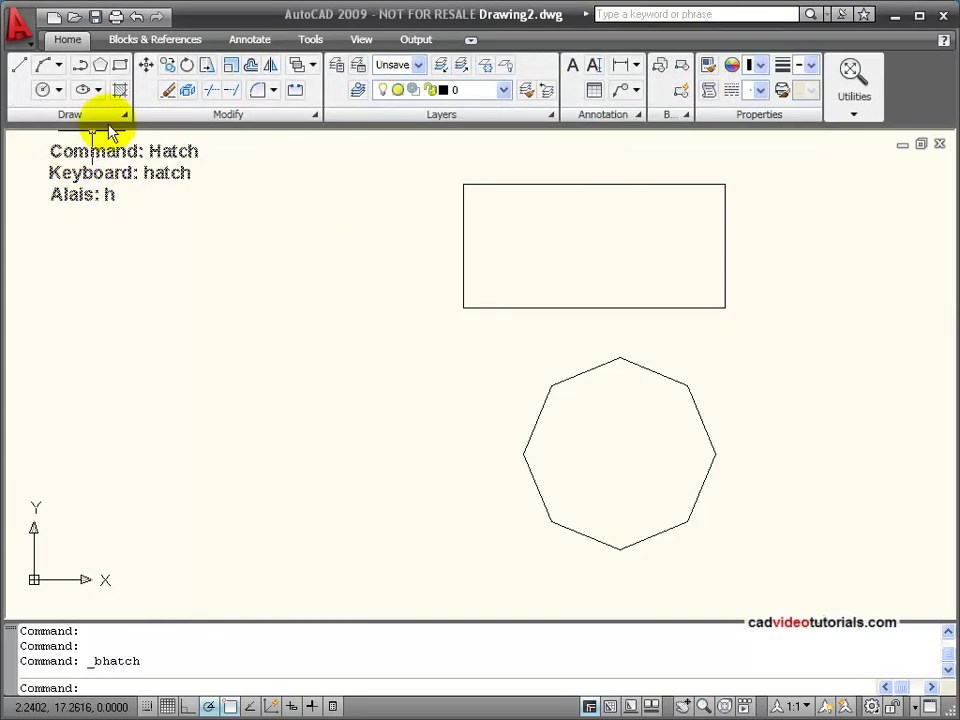
# Start the Gradient tool from the expanded Draw panel slide-out
pyautogui.click(123, 109)
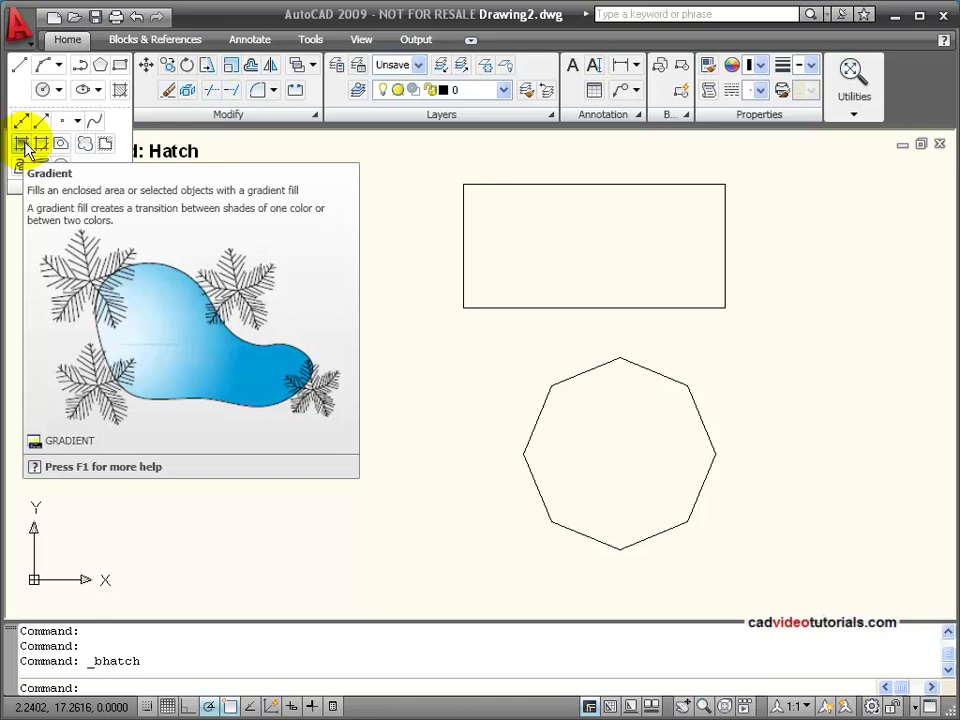
pyautogui.click(24, 145)
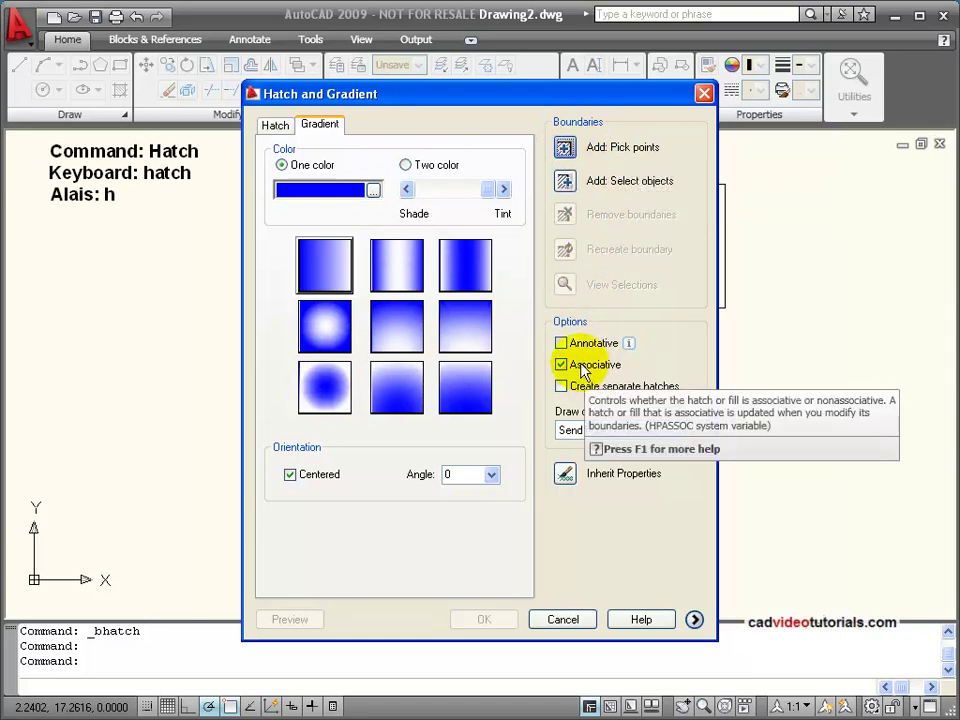
# Set the gradient colour to light purple 205,100,237 using True Color, then browse Color Books
pyautogui.click(374, 191)
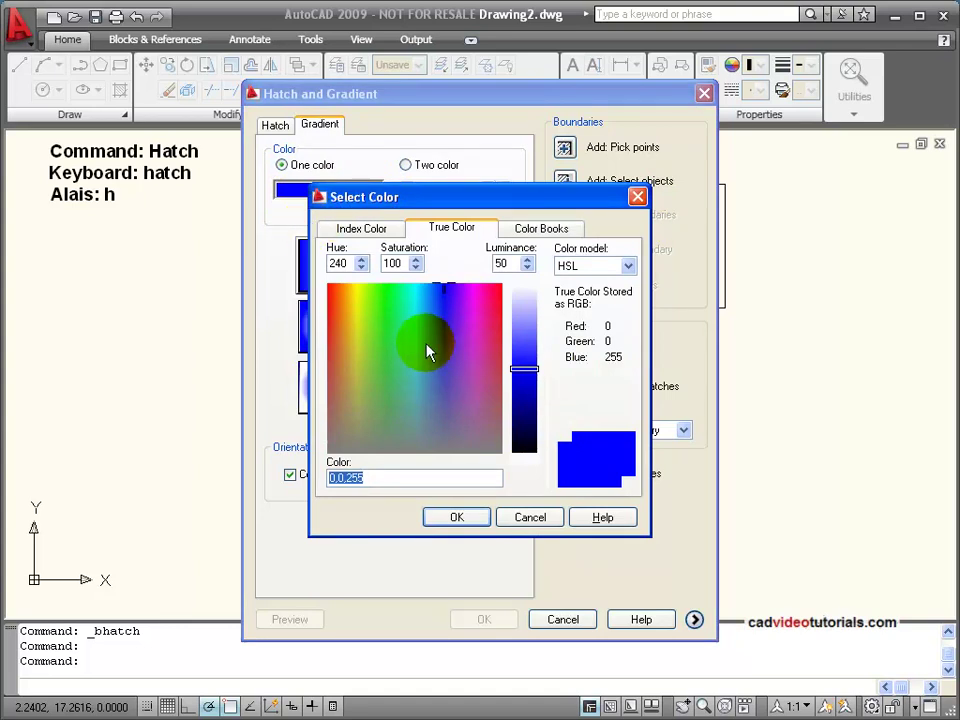
pyautogui.click(466, 317)
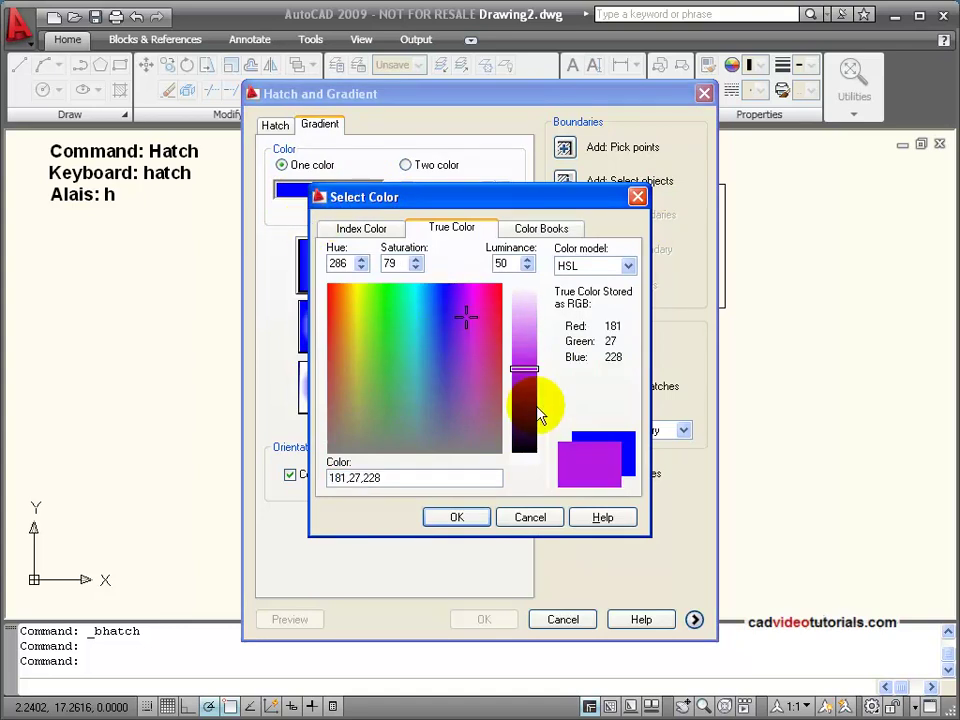
pyautogui.moveTo(521, 372); pyautogui.dragTo(514, 344)
pyautogui.click(541, 229)
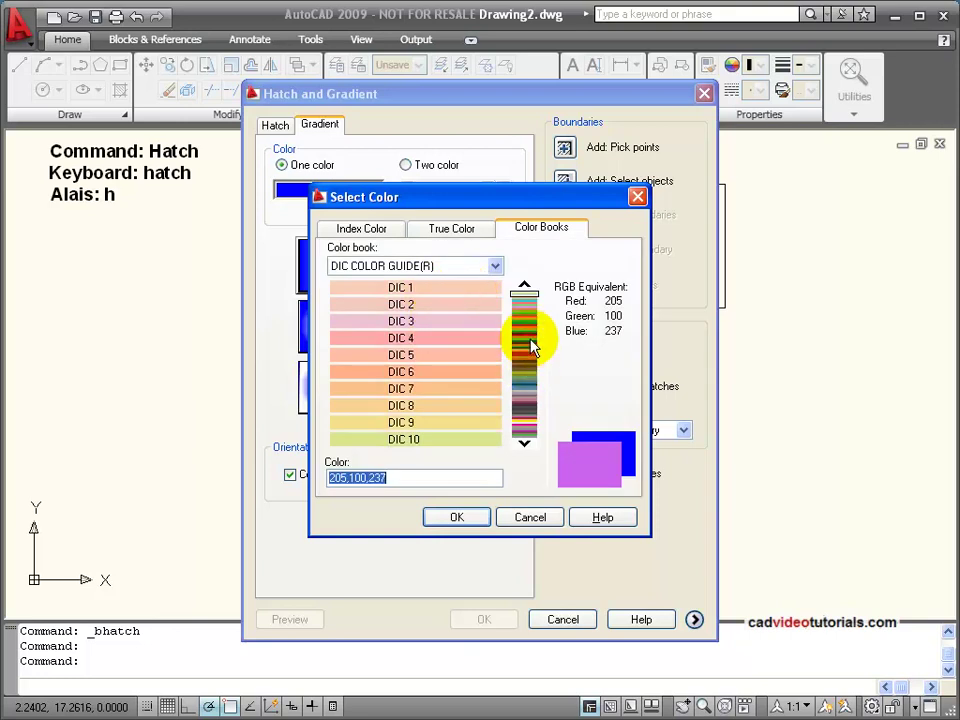
pyautogui.click(530, 347)
pyautogui.click(524, 370)
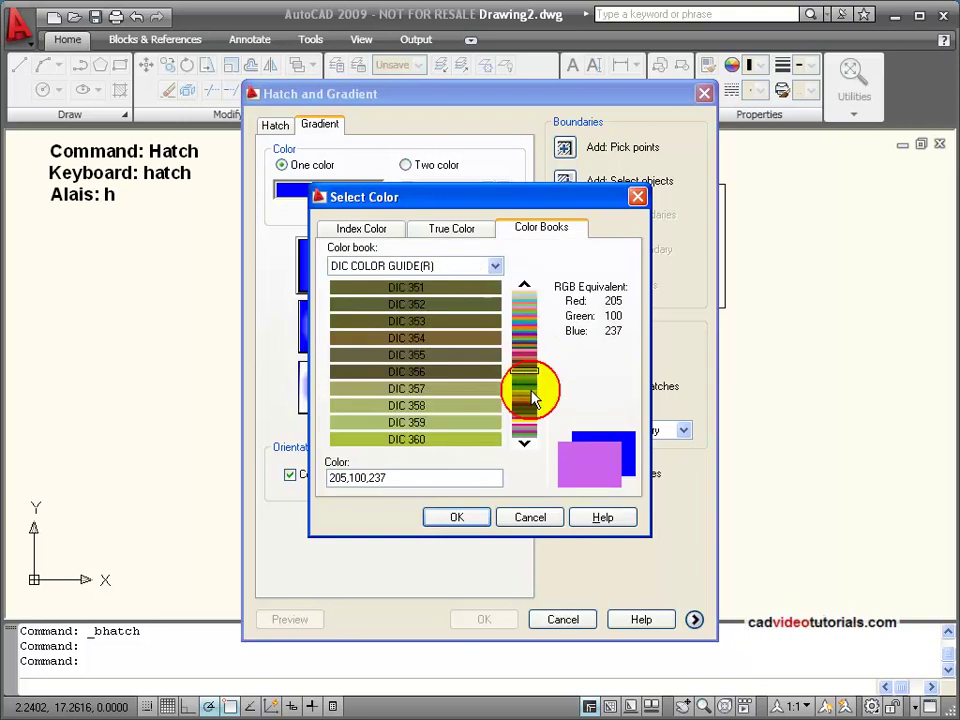
pyautogui.click(461, 517)
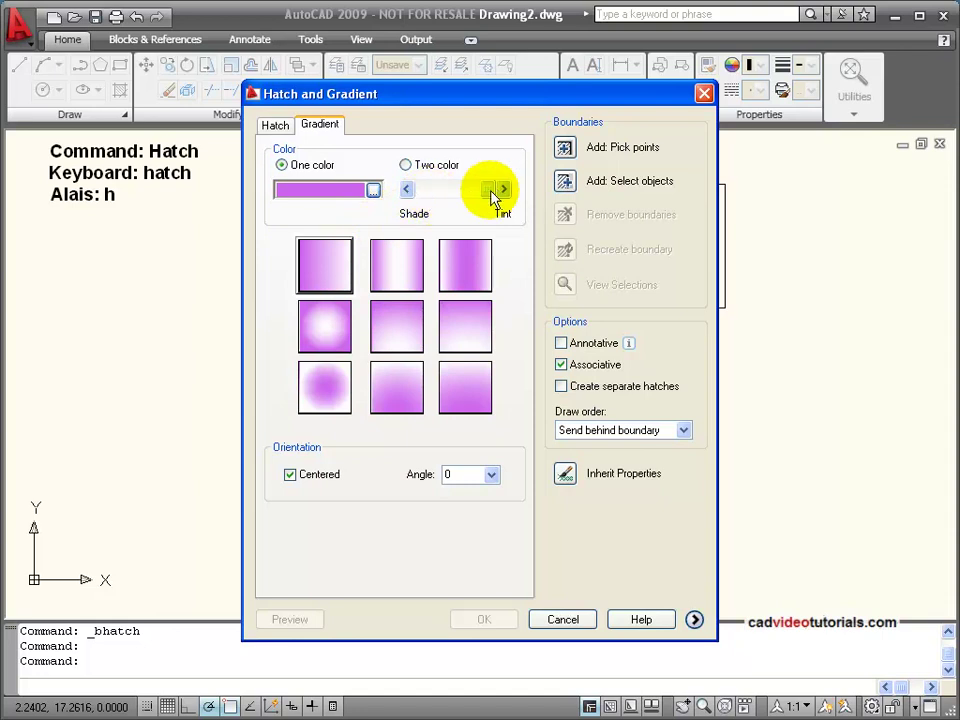
# Adjust the Shade/Tint slider, then make the gradient two-colour, purple to pale yellow
pyautogui.moveTo(493, 197)
pyautogui.mouseDown()
pyautogui.moveTo(425, 196)
pyautogui.moveTo(494, 204)
pyautogui.moveTo(425, 191)
pyautogui.moveTo(488, 188)
pyautogui.mouseUp()
pyautogui.click(405, 165)
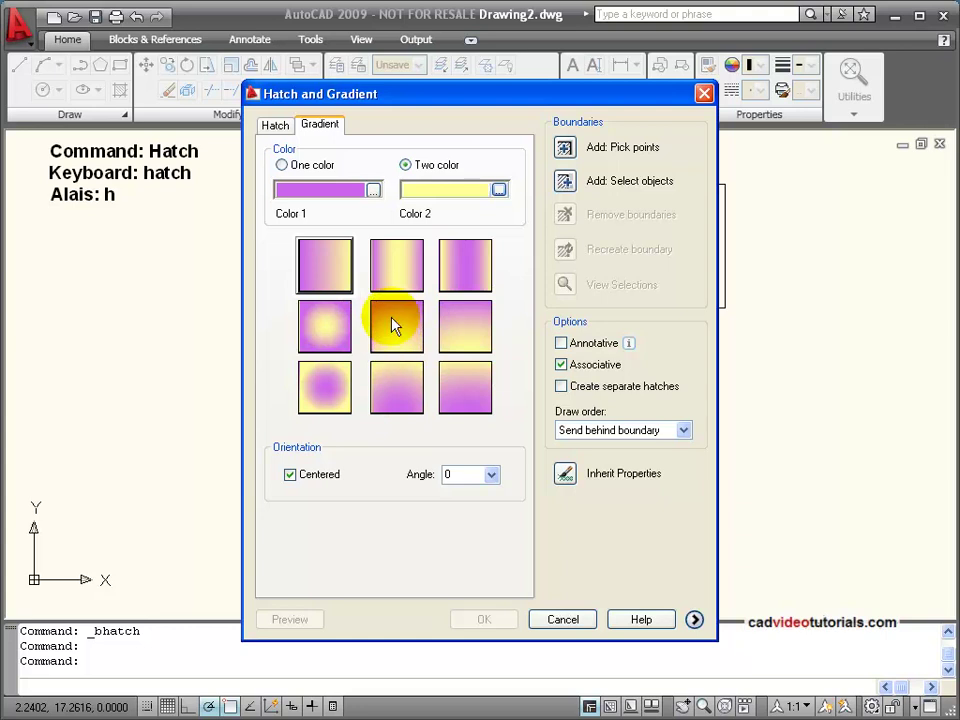
# Pick inside the rectangle as the gradient boundary and preview its purple-to-yellow fill
pyautogui.click(563, 148)
pyautogui.click(594, 227)
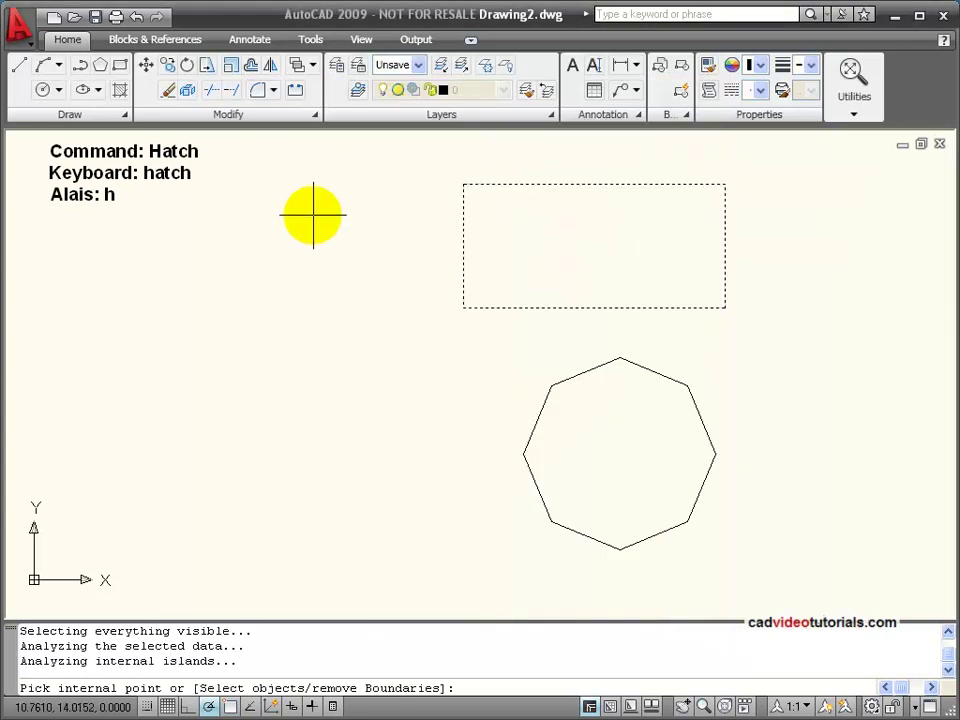
pyautogui.press('Return')
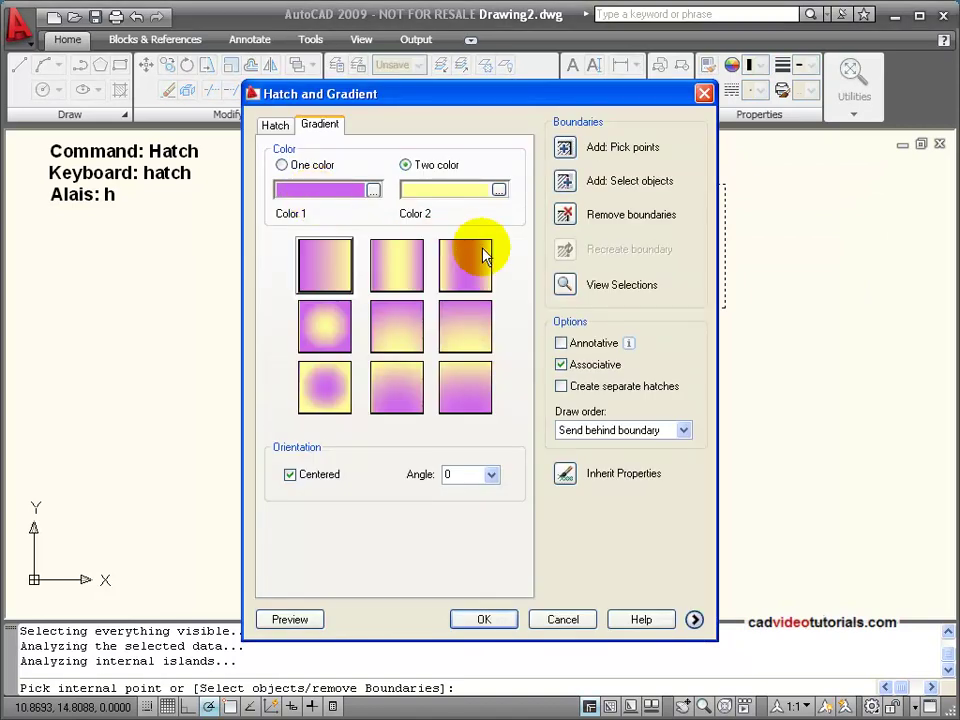
pyautogui.click(290, 619)
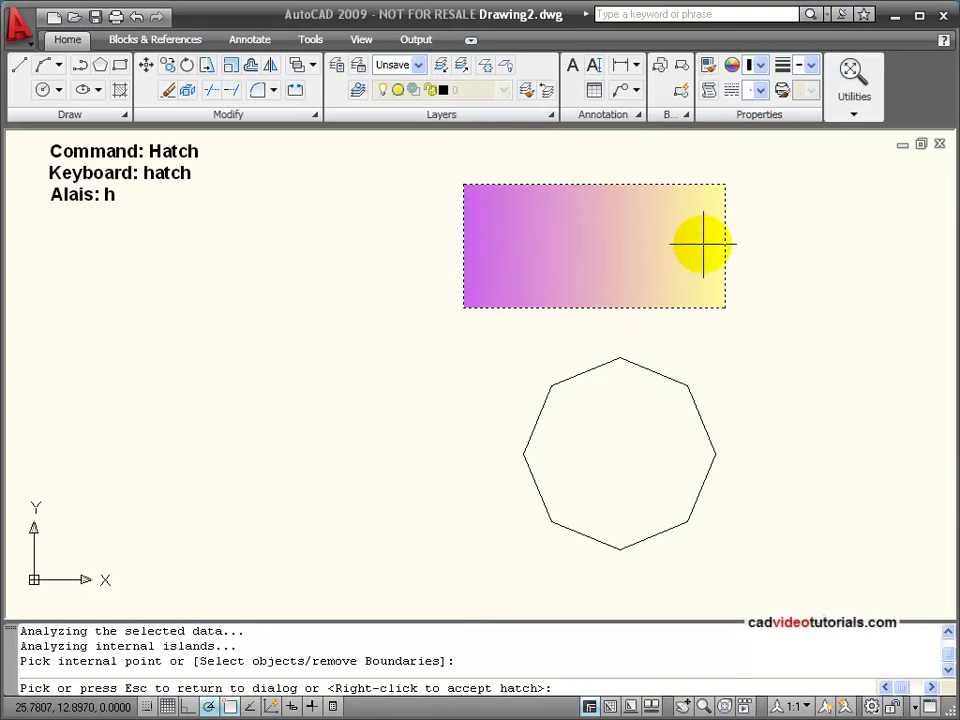
pyautogui.rightClick(587, 226)
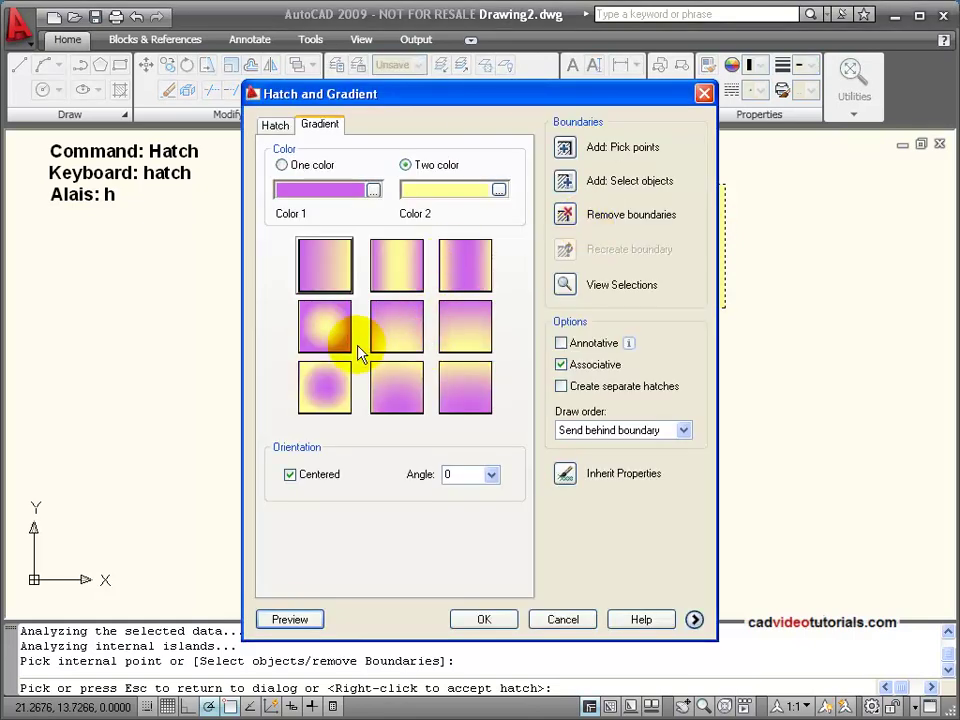
# Preview and apply the middle-left spherical purple-to-yellow gradient in the rectangle, then clear the selection
pyautogui.click(333, 332)
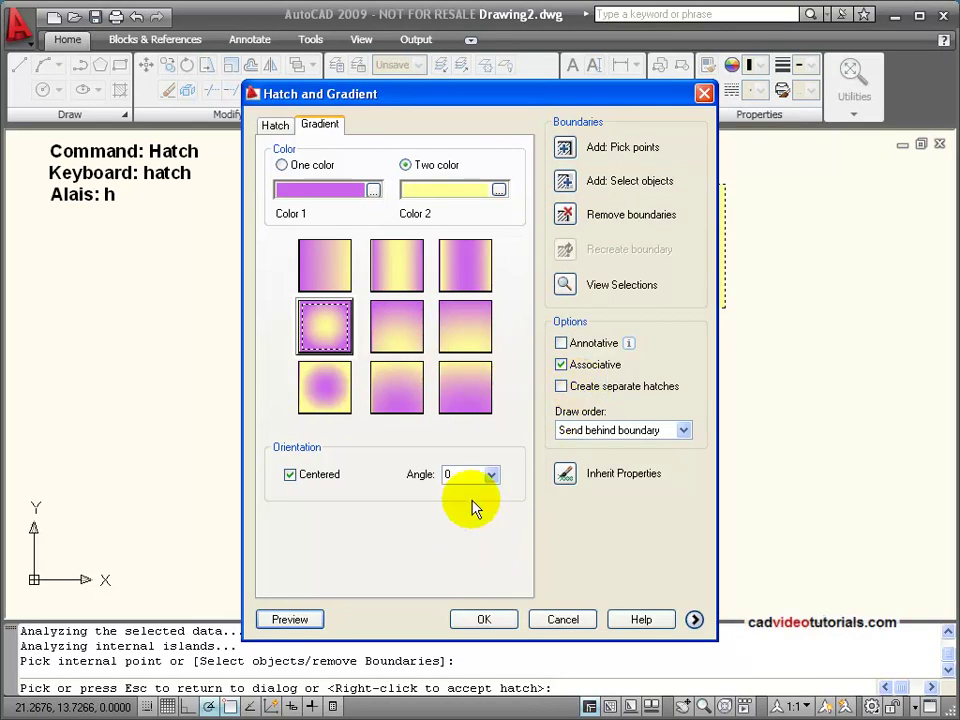
pyautogui.click(306, 619)
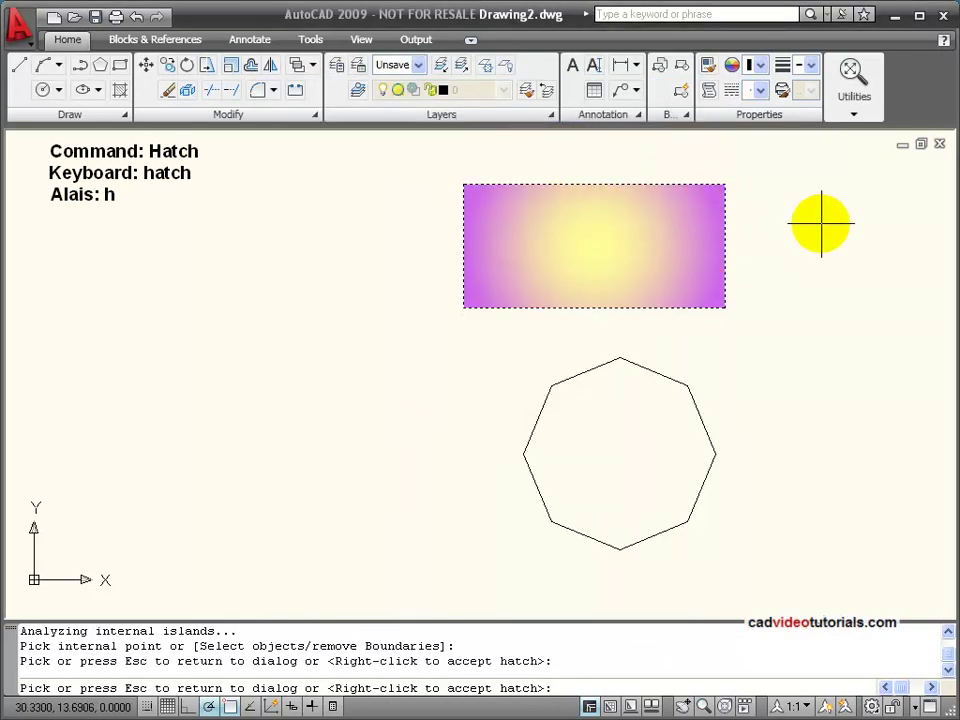
pyautogui.click(708, 229)
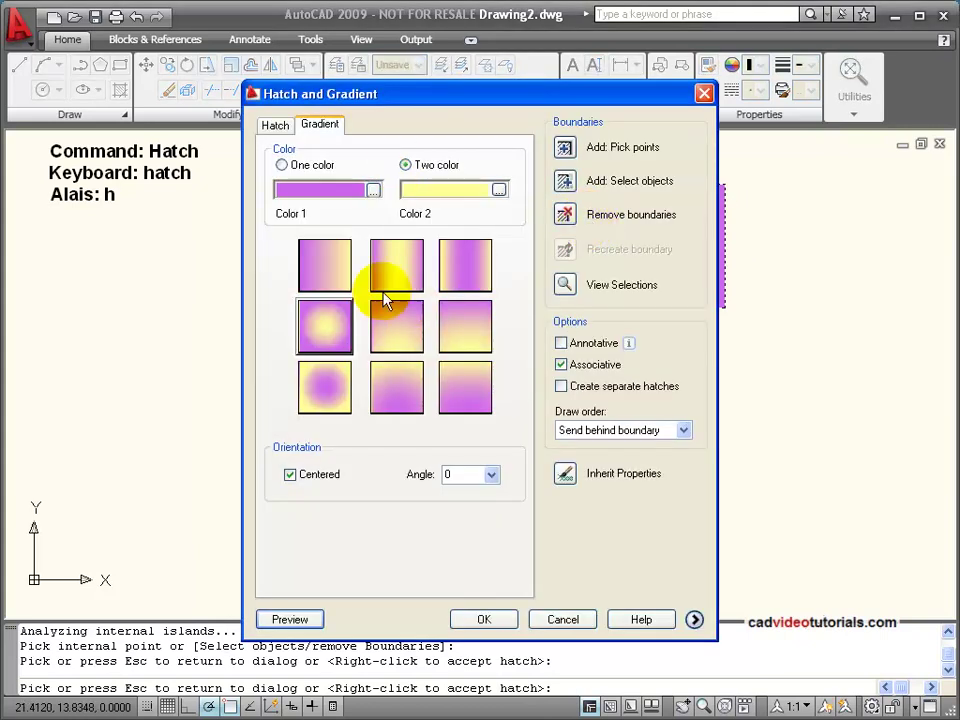
pyautogui.click(484, 619)
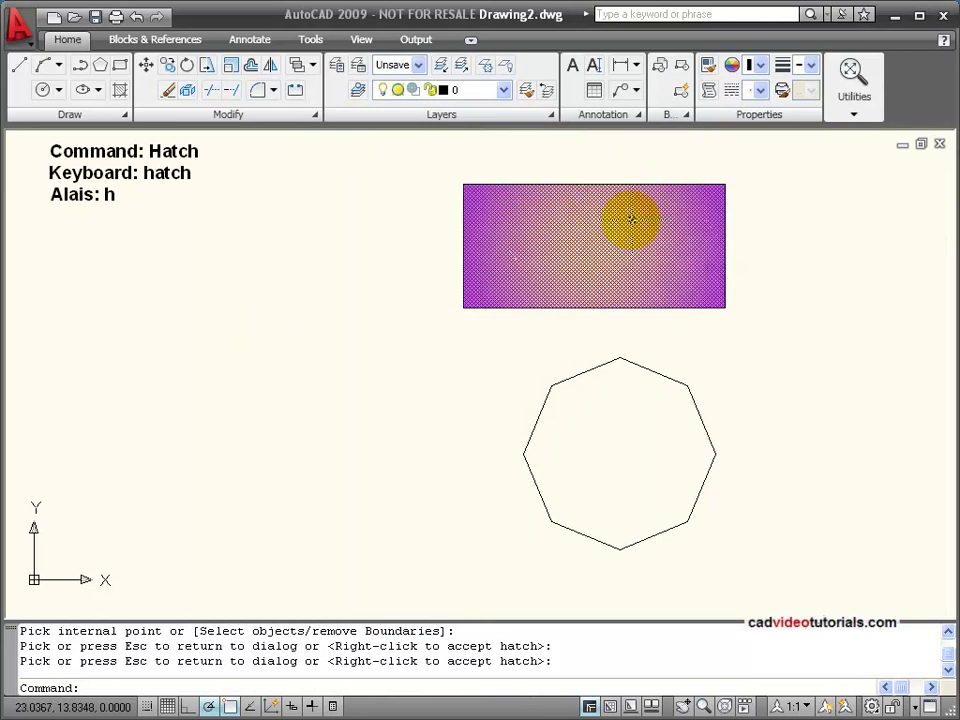
pyautogui.moveTo(631, 218)
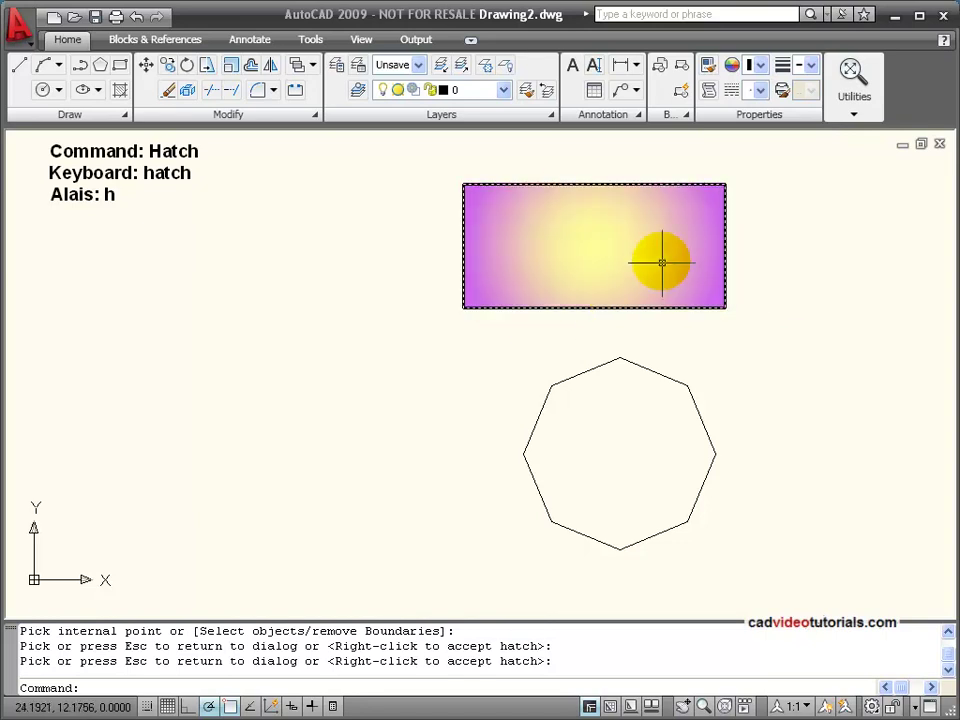
pyautogui.rightClick(572, 234)
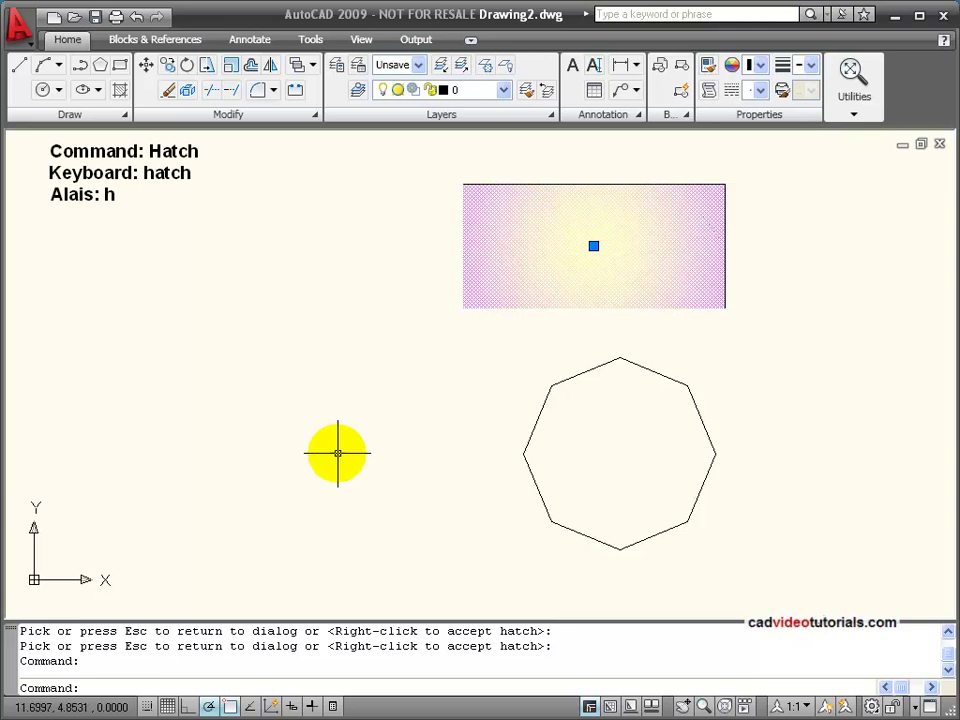
pyautogui.press('Escape')
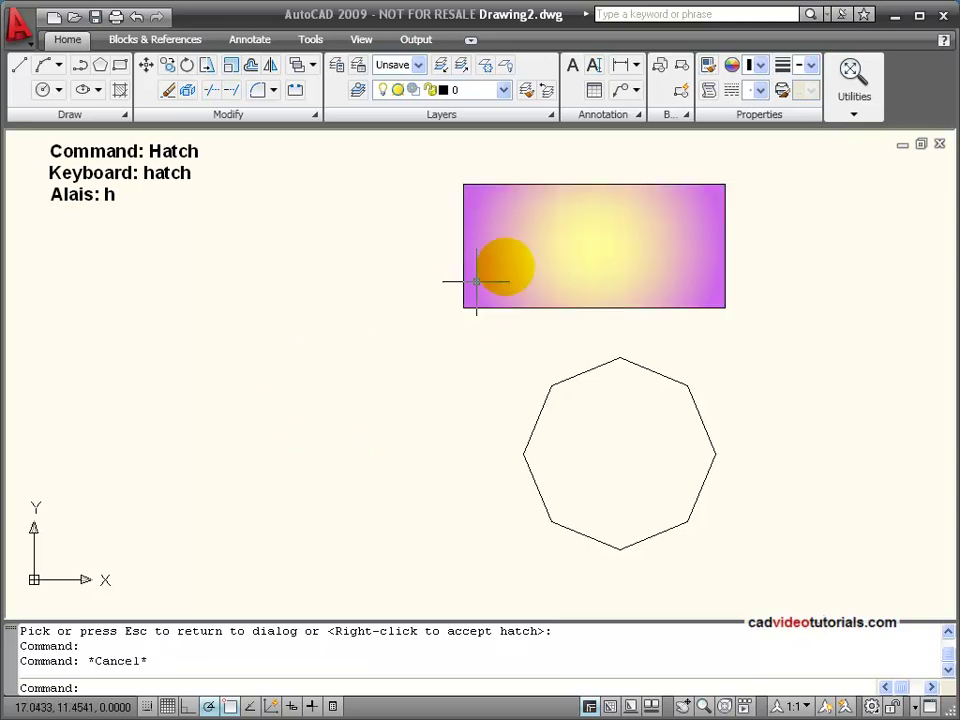